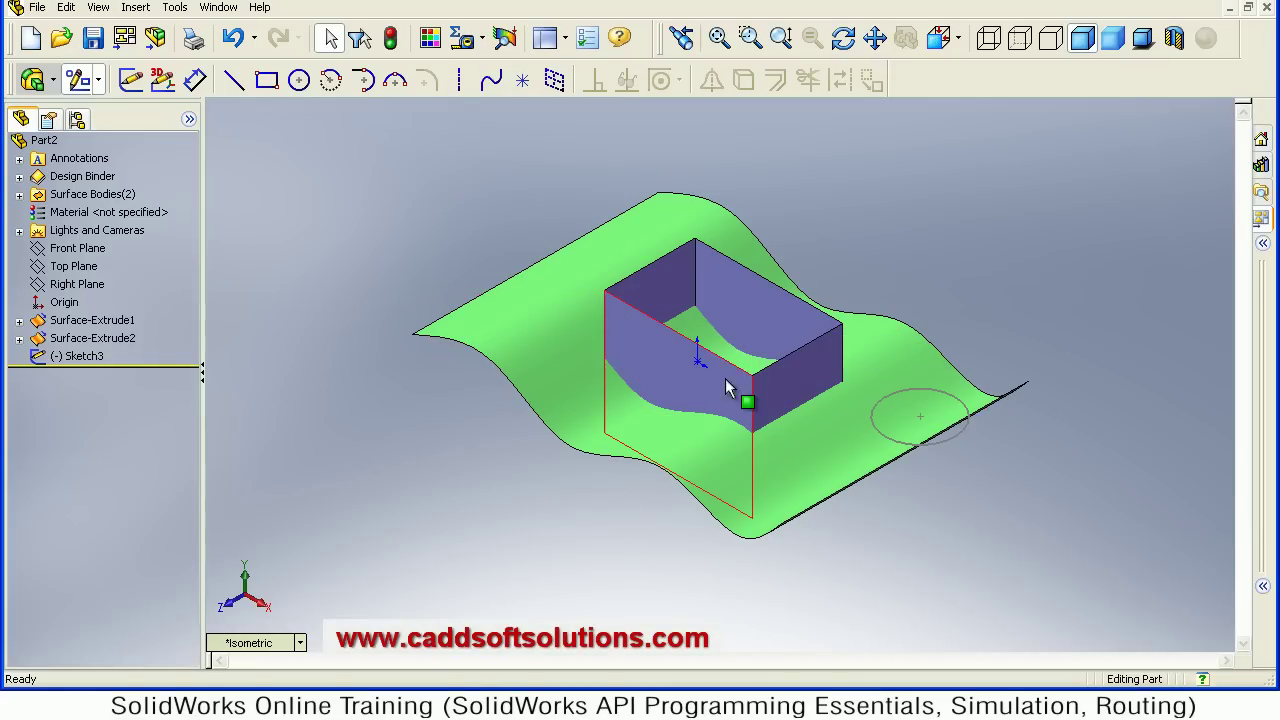
Step: Select the wavy surface and the rectangular box surface to identify them, then pan the view
click(564, 382)
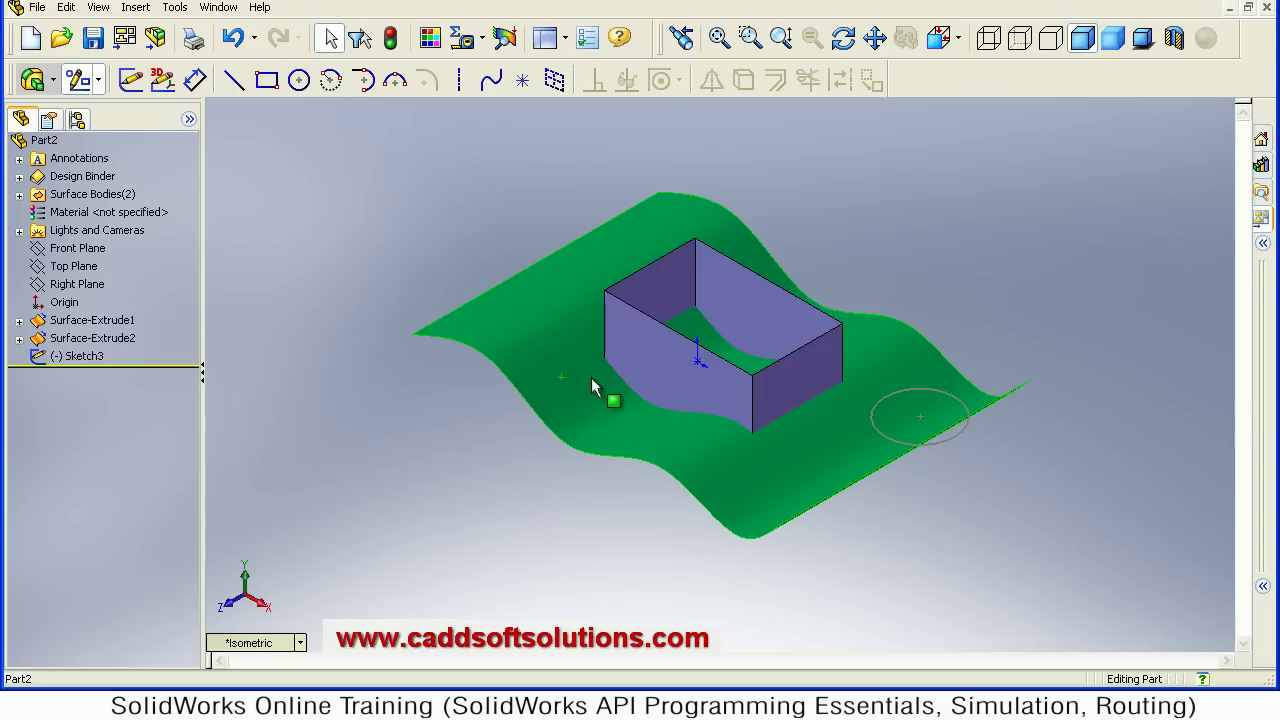
click(669, 366)
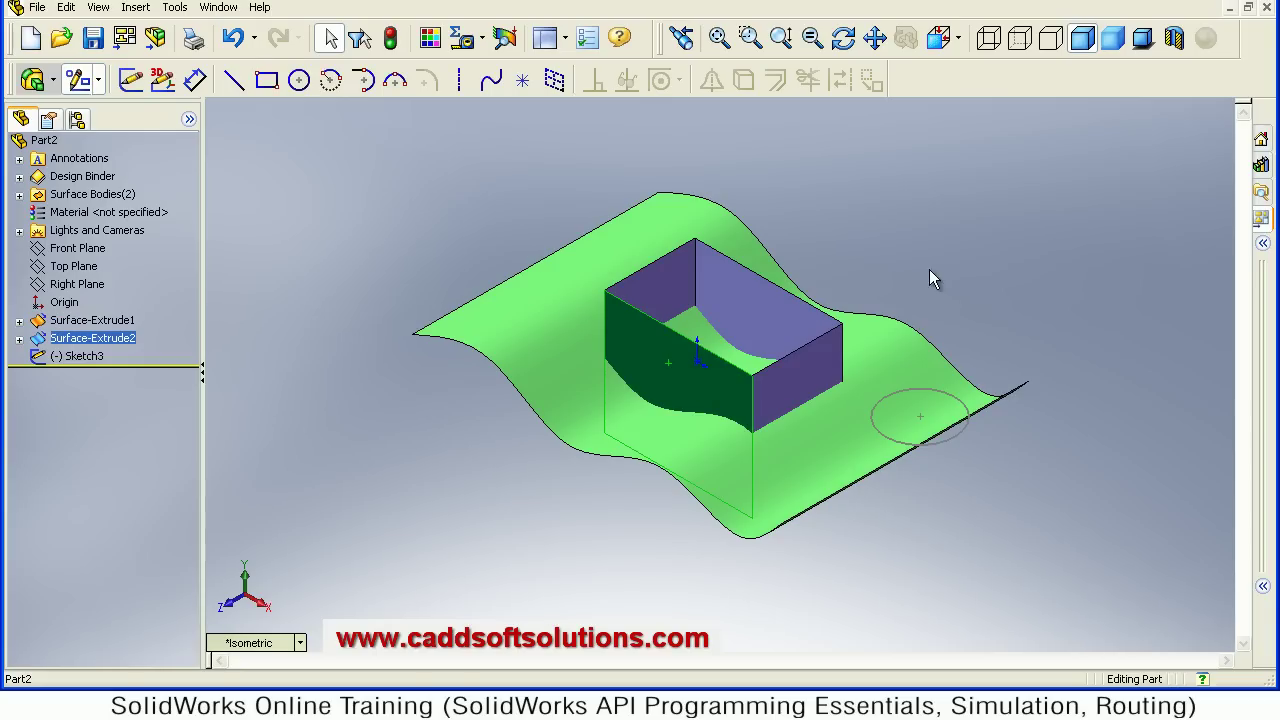
click(981, 236)
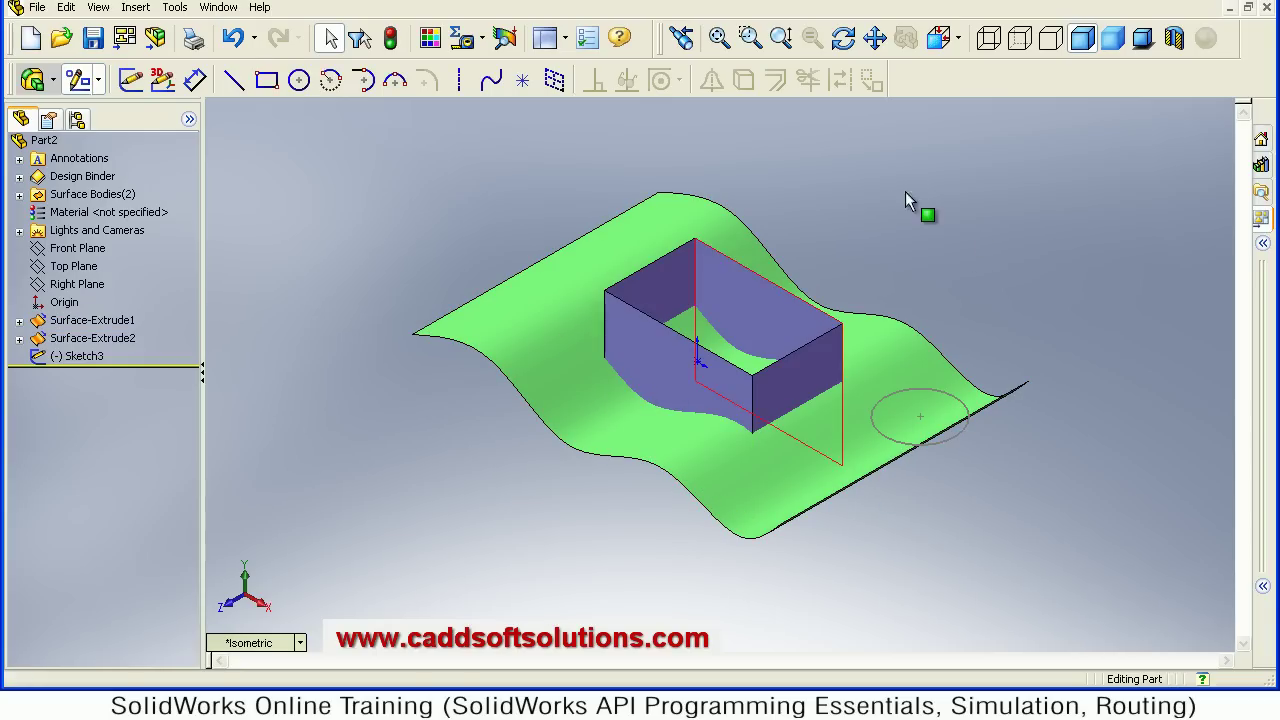
scroll(862, 185, up, 2)
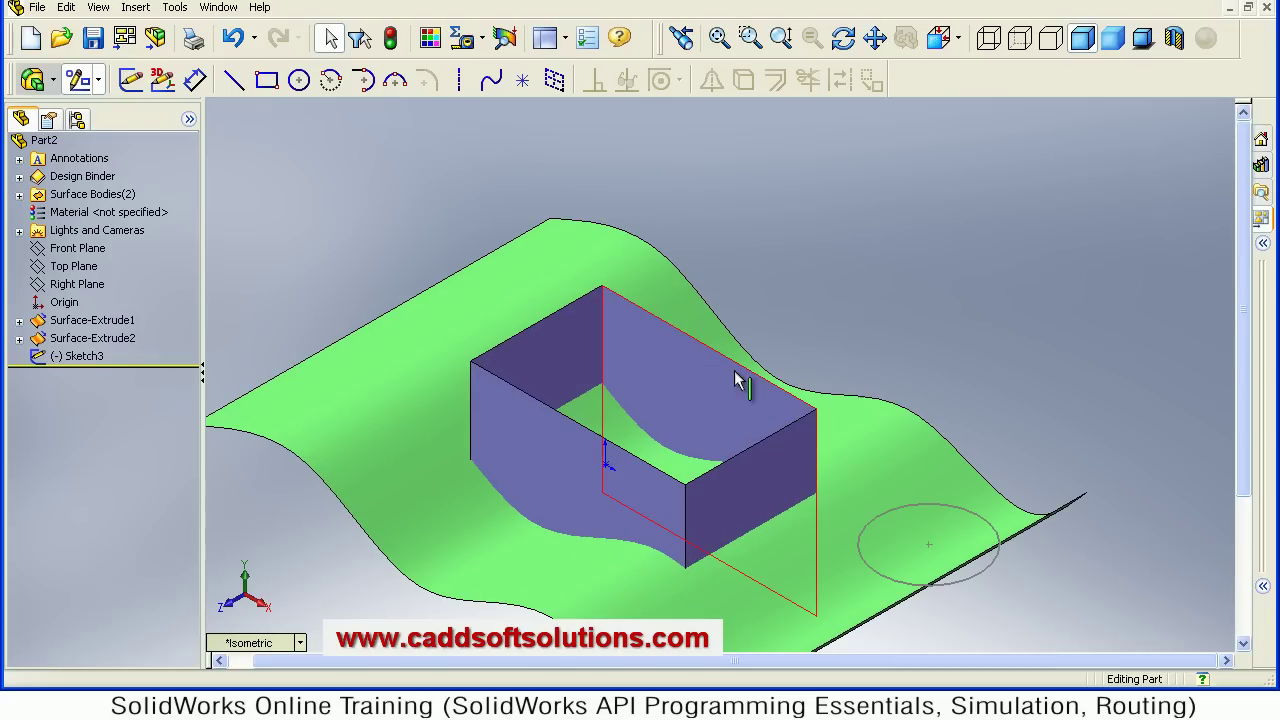
ctrl+middle_drag(683, 414, 740, 314)
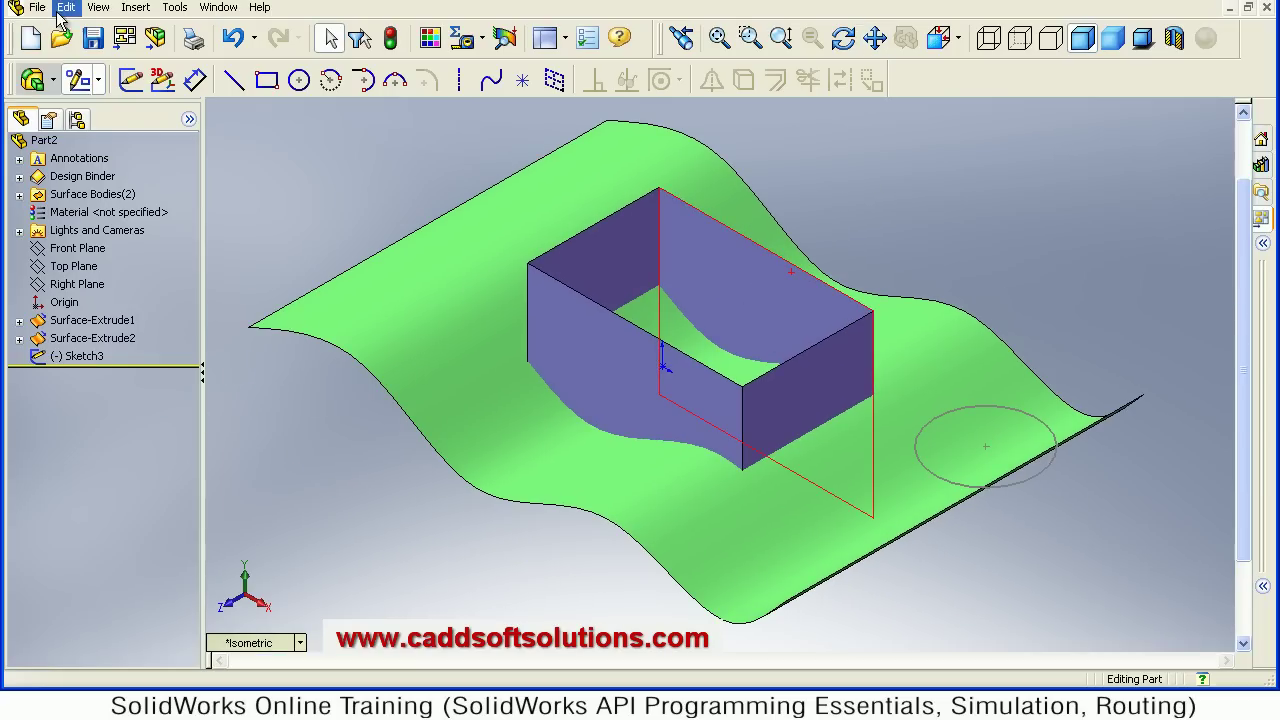
Step: Trim the wavy surface with Surface-Extrude2, keeping the outer part so it gets a rectangular hole
click(136, 8)
mouse_move(165, 140)
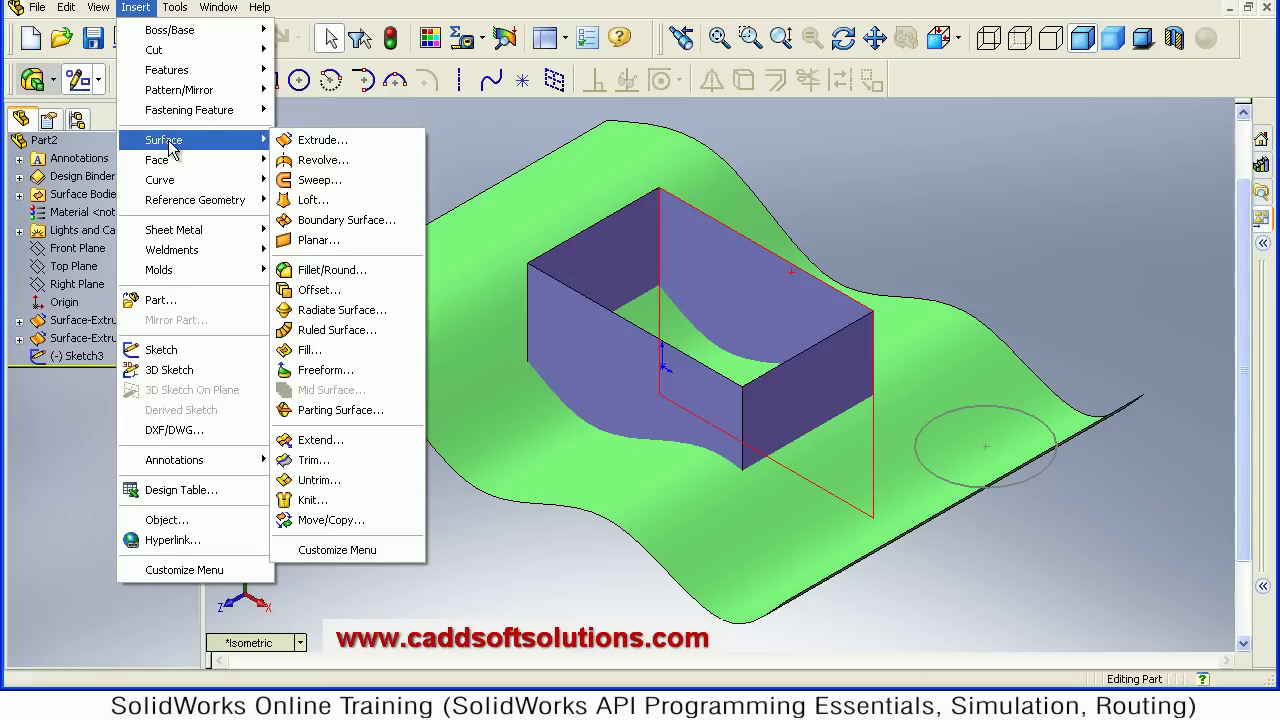
click(318, 460)
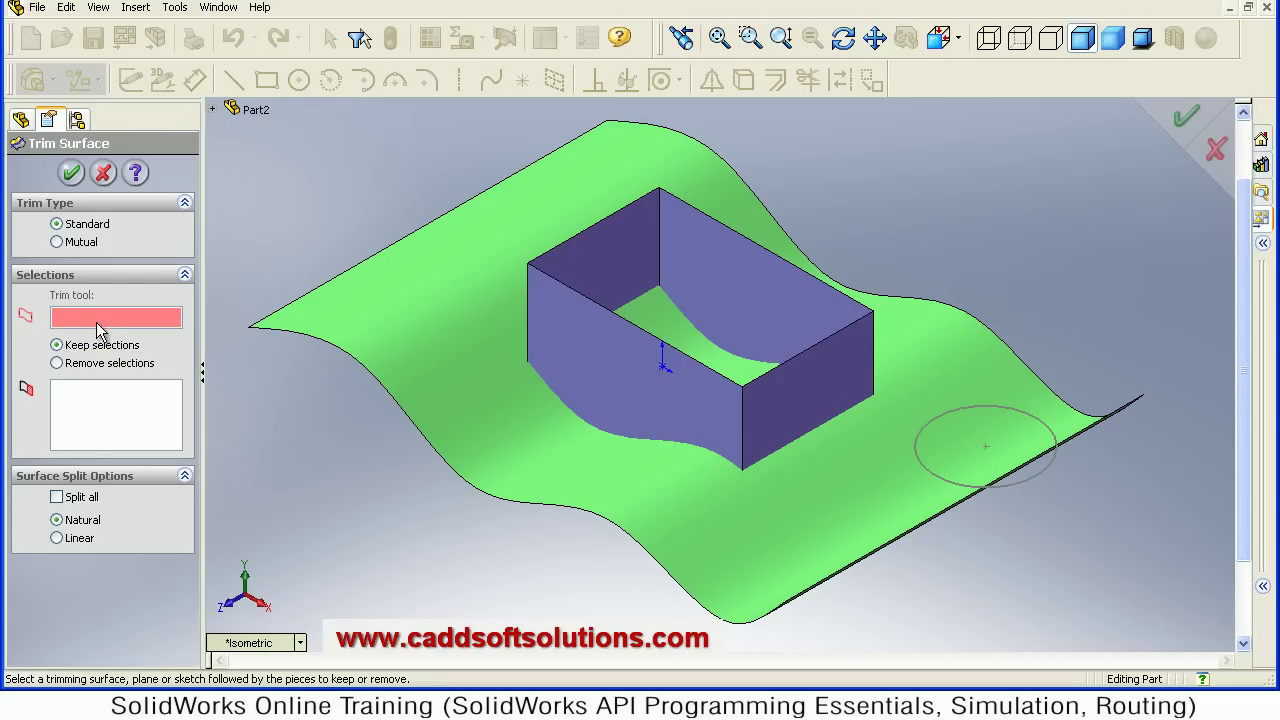
click(603, 370)
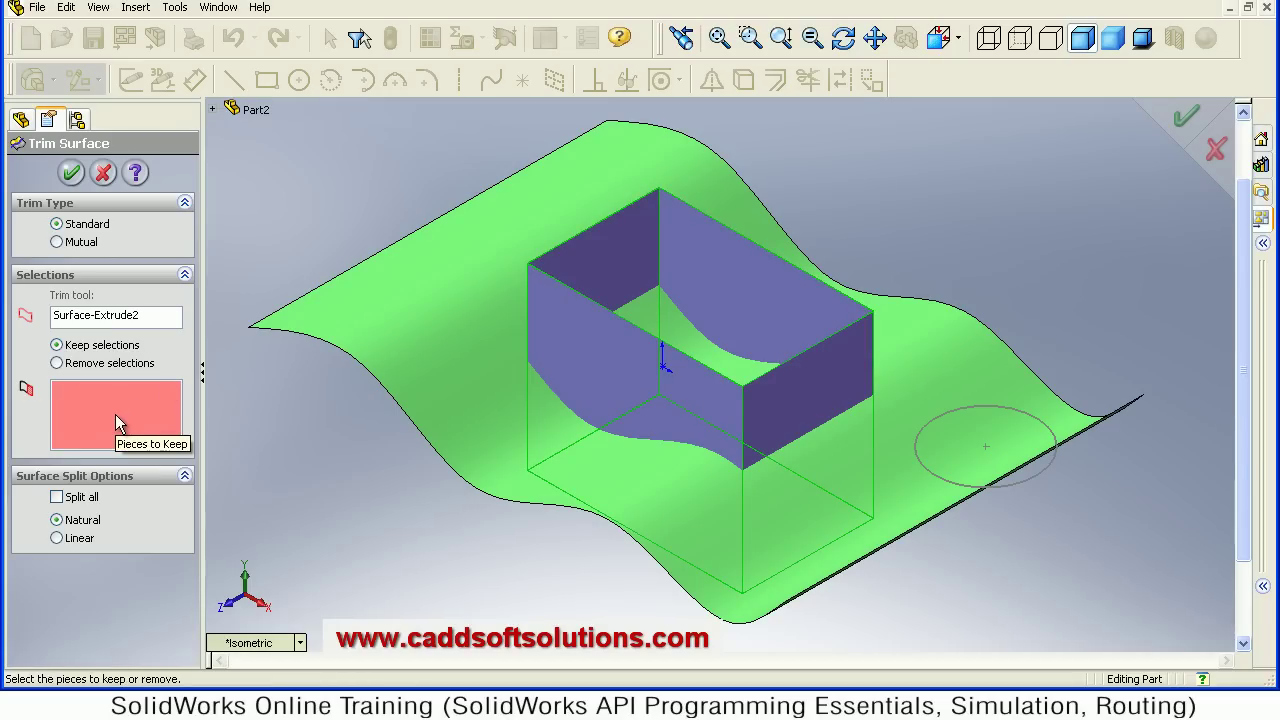
click(463, 410)
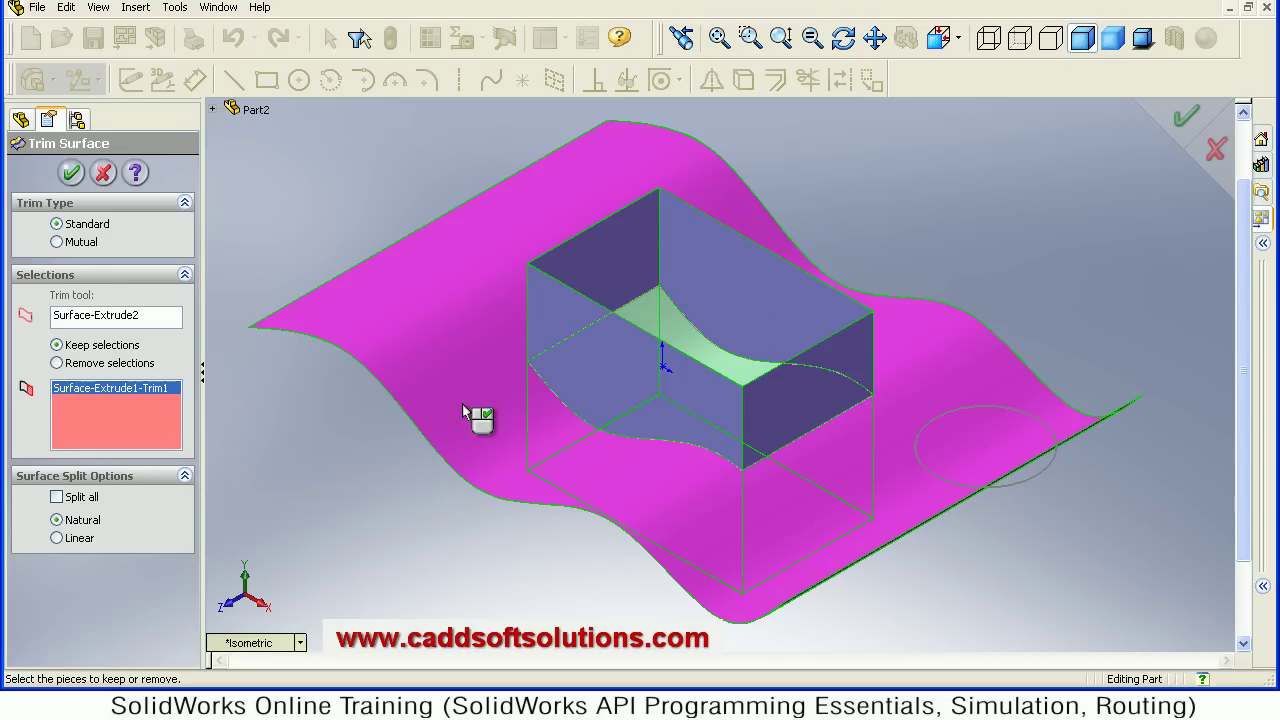
click(72, 174)
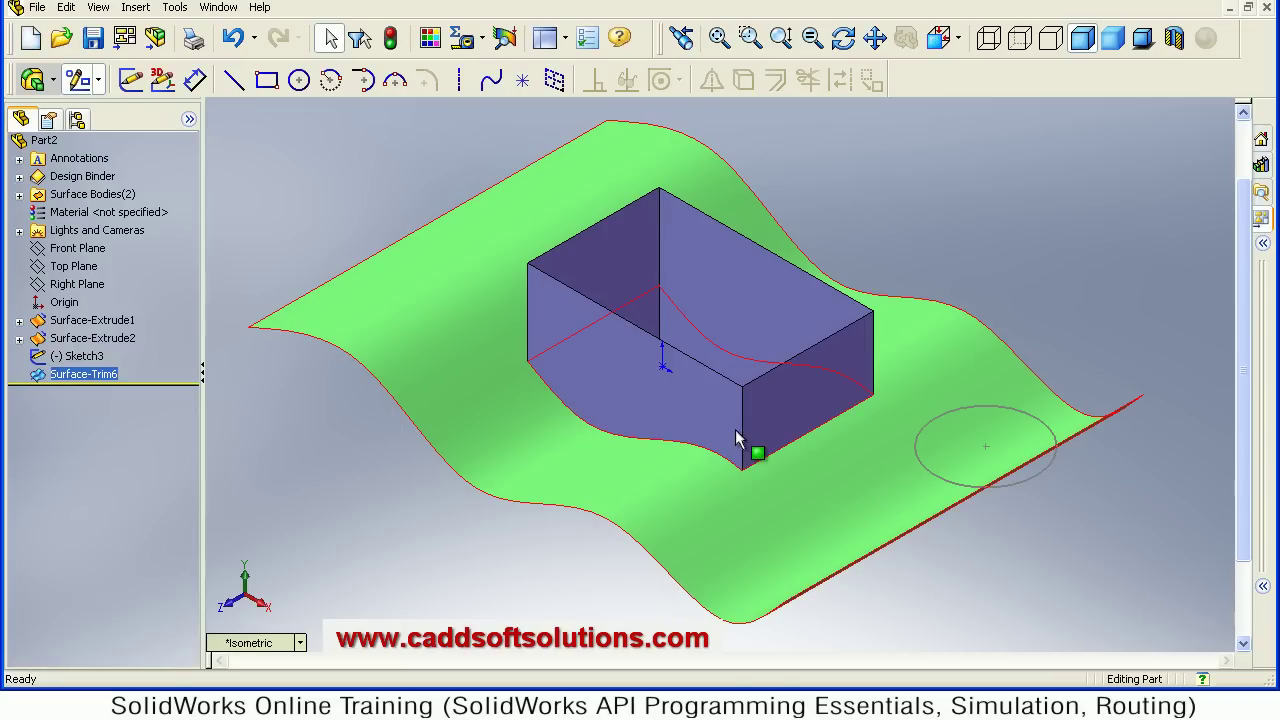
Step: Hide Surface-Extrude2 from the FeatureManager tree and orbit to inspect the rectangular hole
middle_drag(725, 500, 727, 538)
click(110, 339)
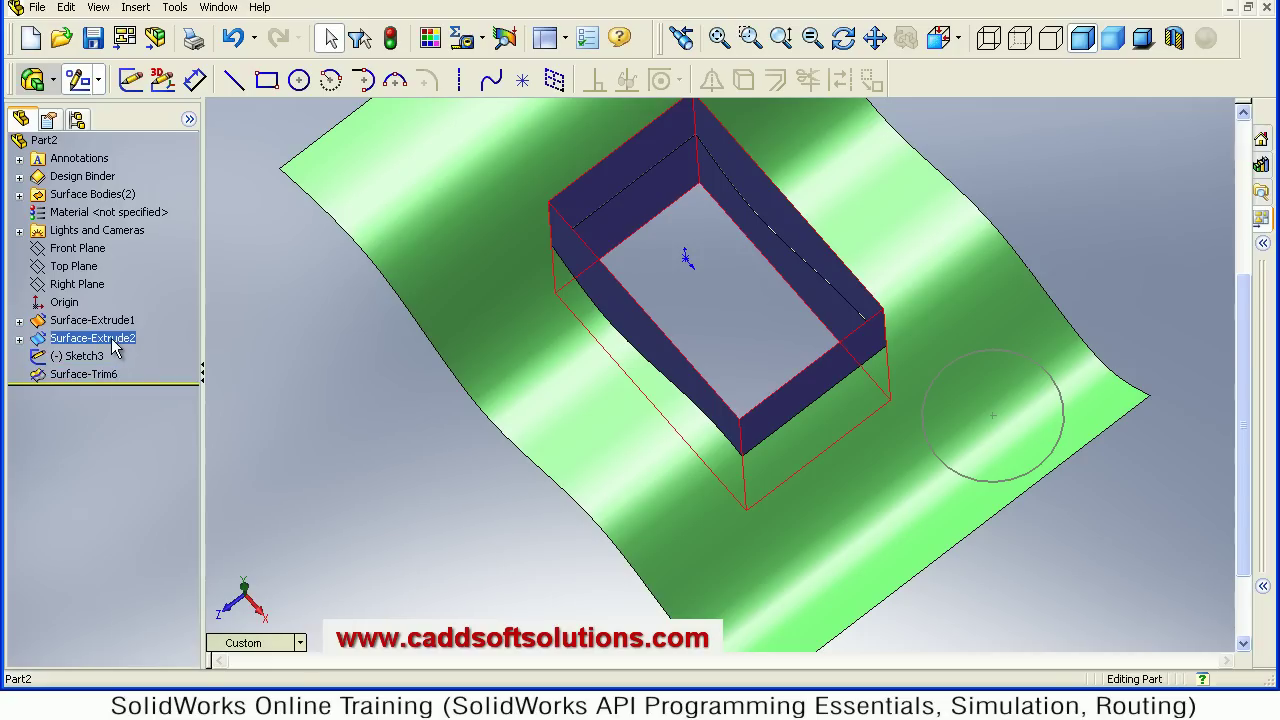
right_click(116, 344)
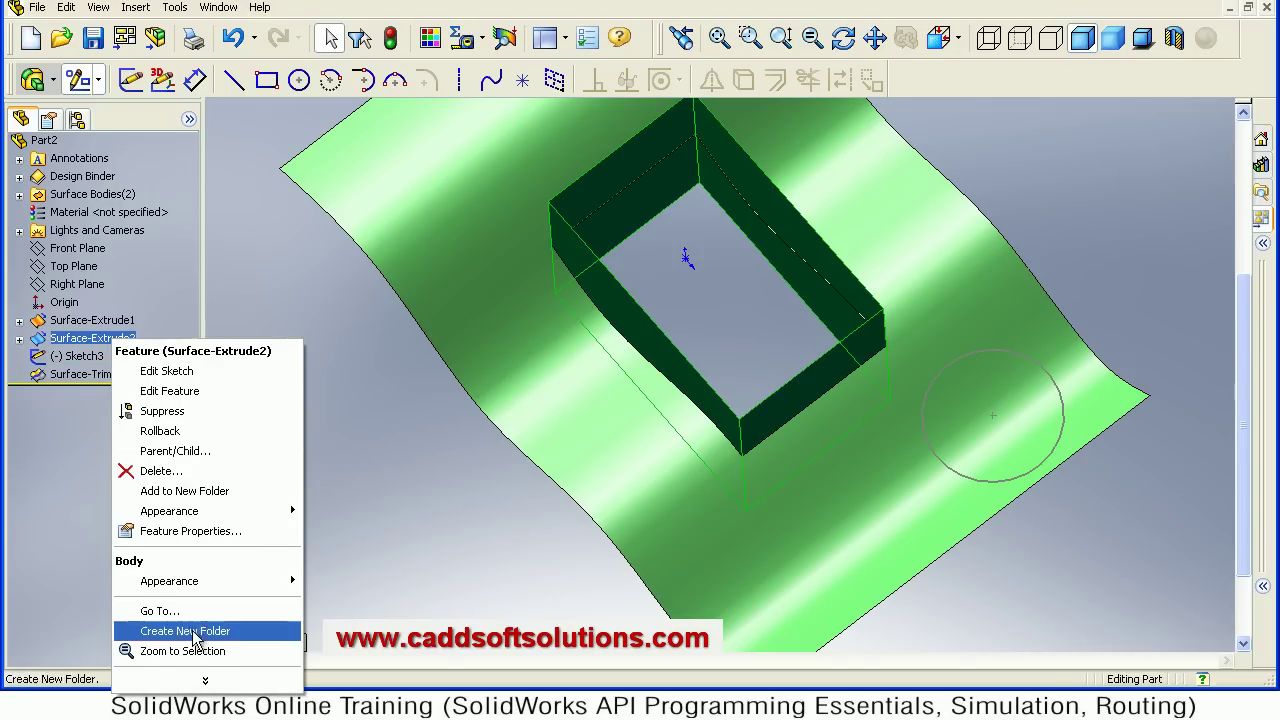
click(205, 678)
click(171, 619)
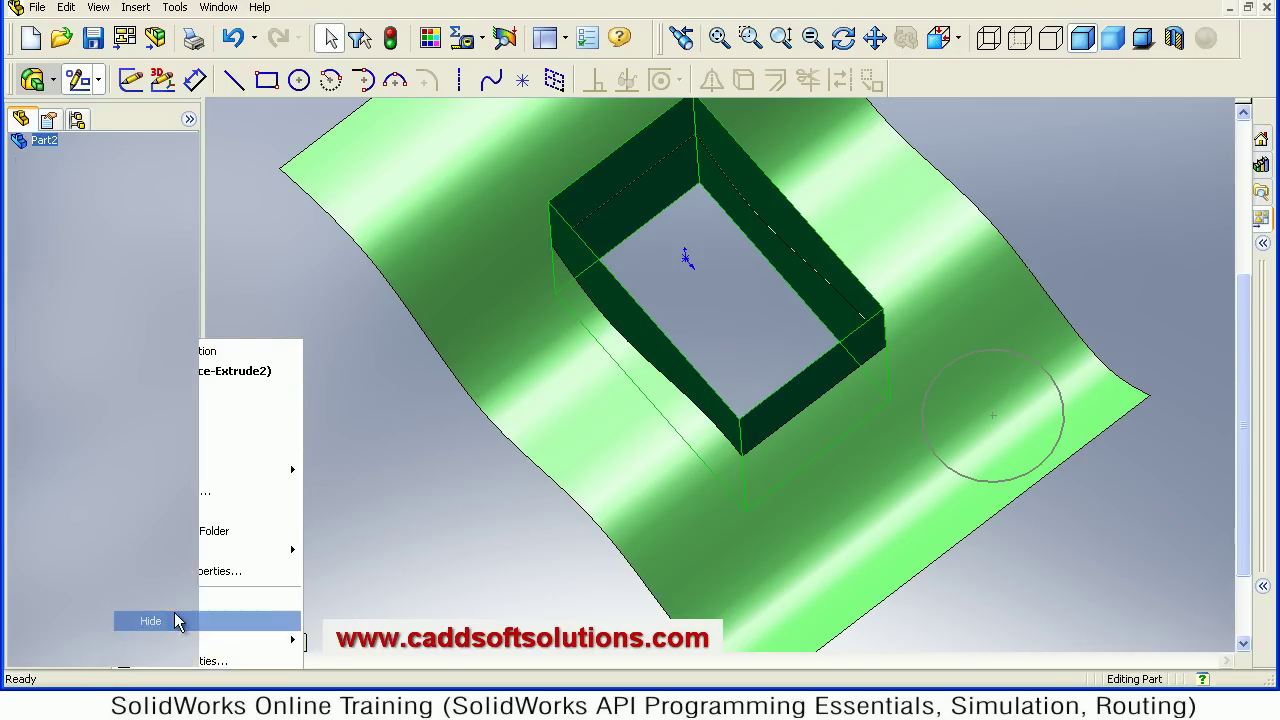
middle_drag(787, 360, 829, 280)
scroll(758, 218, down, 2)
scroll(757, 215, up, 3)
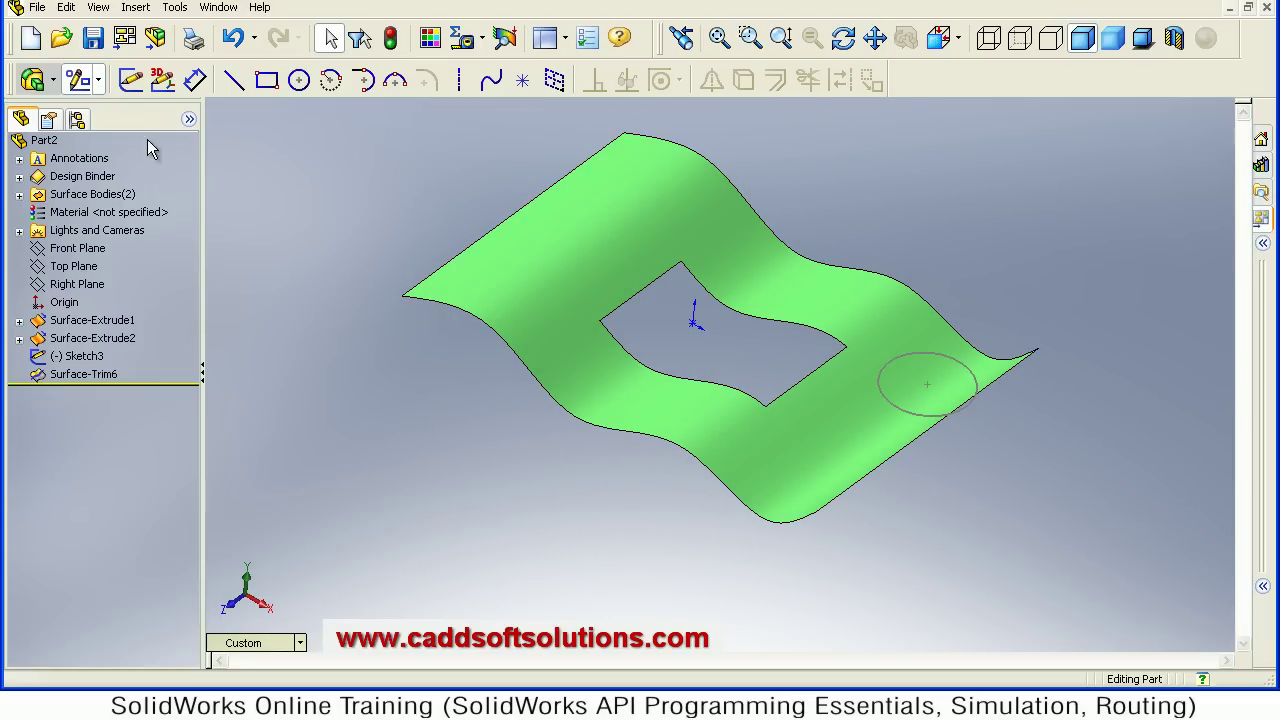
Step: Undo Surface-Trim6 to restore the box surface, select Right Plane, and start a new Trim Surface
click(238, 42)
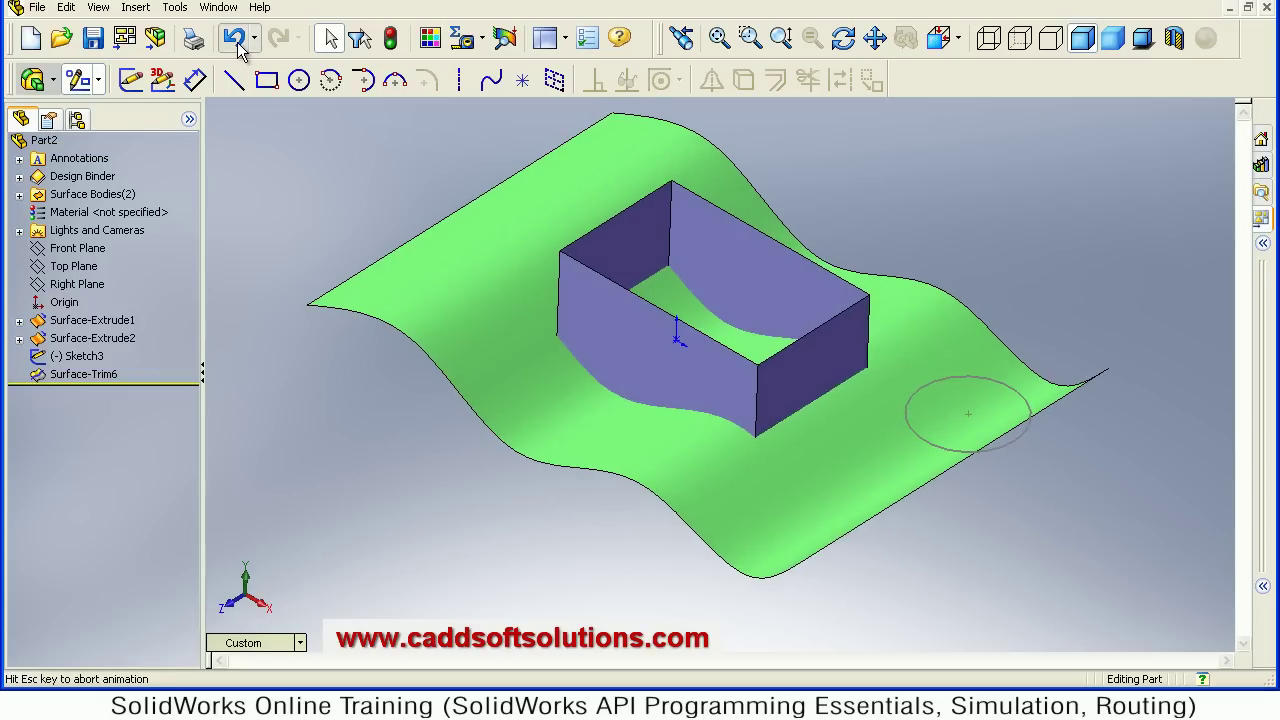
click(95, 284)
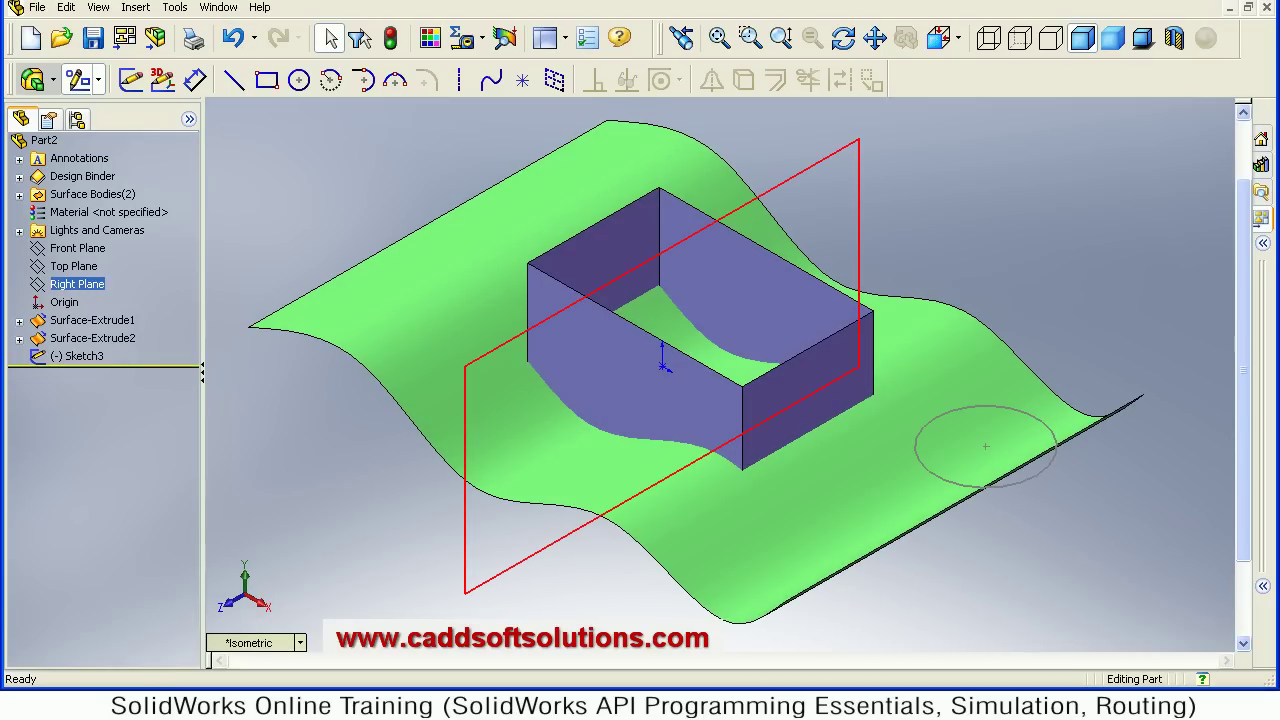
click(136, 8)
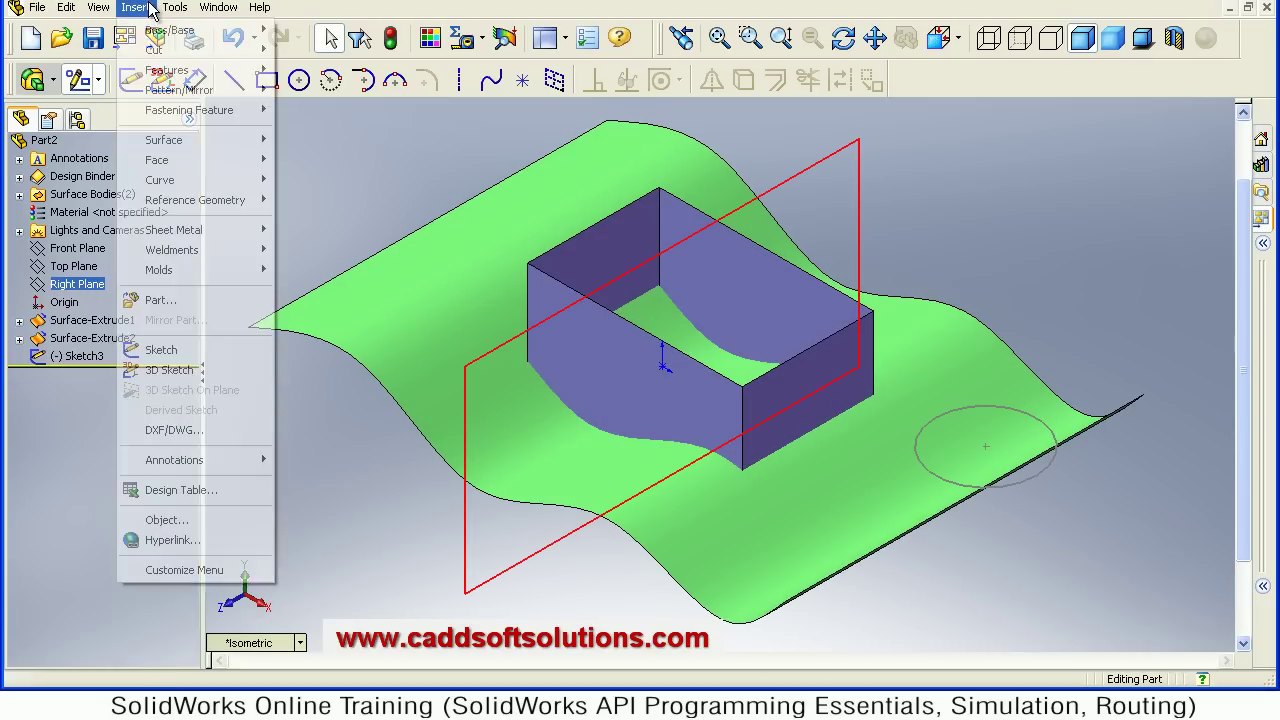
mouse_move(190, 142)
click(336, 468)
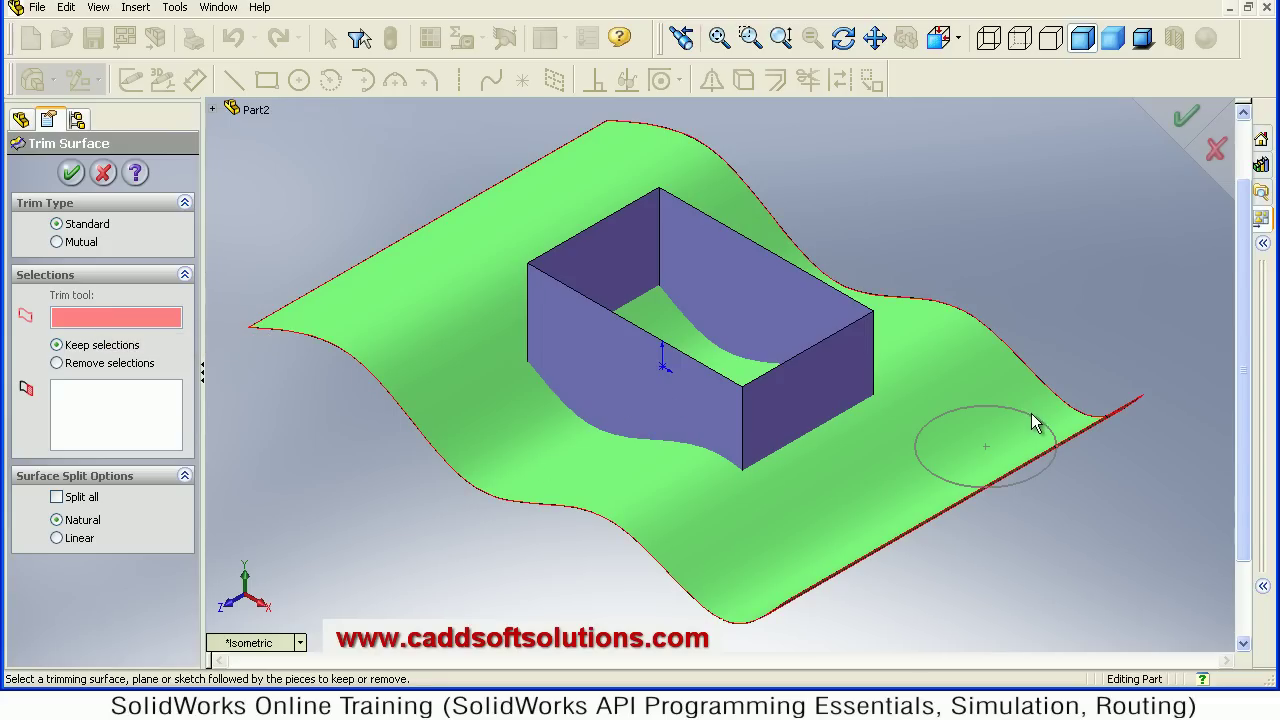
Step: Trim the wavy surface with the Sketch3 circle, keeping only the circular patch inside it
click(213, 109)
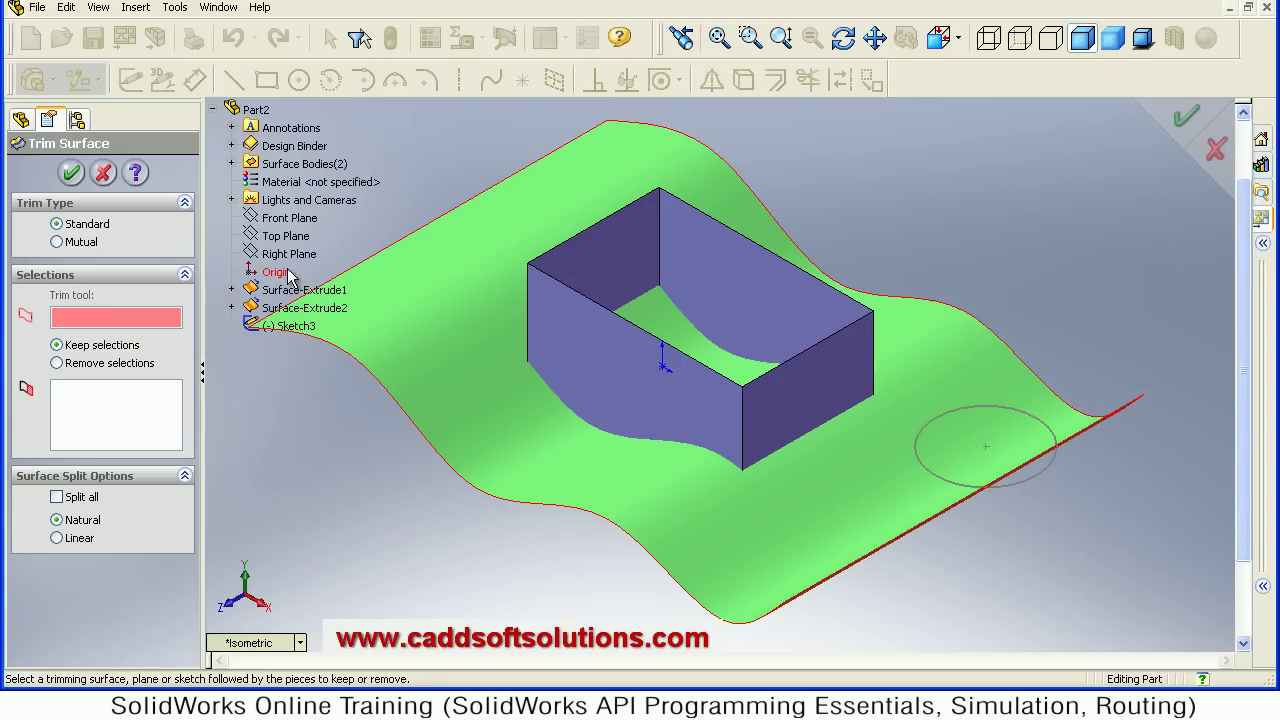
click(288, 330)
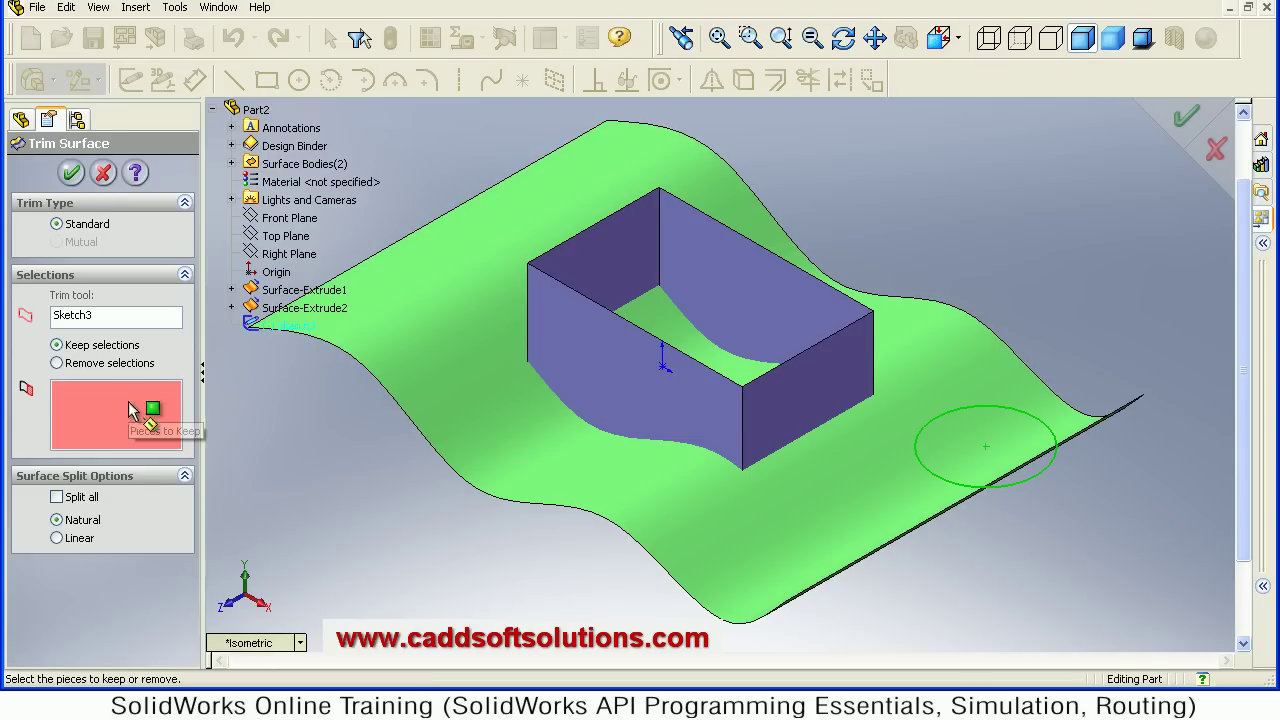
click(476, 444)
middle_drag(1028, 308, 1020, 343)
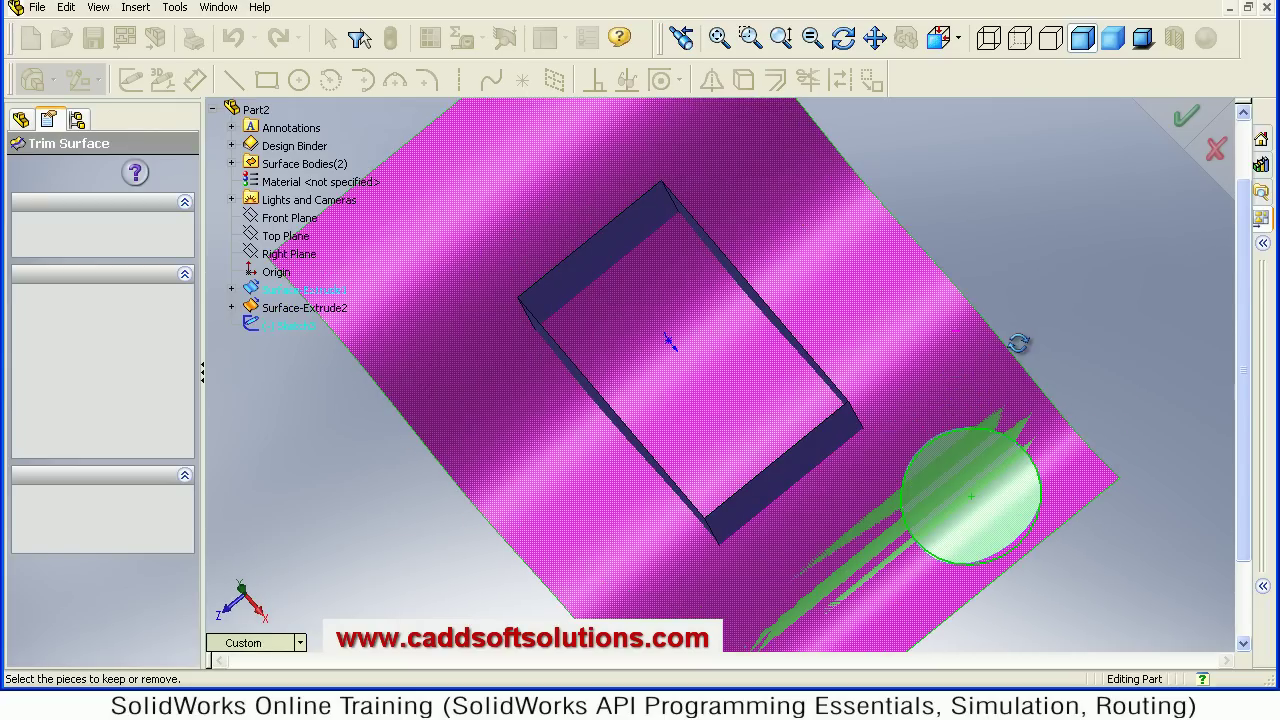
click(1003, 551)
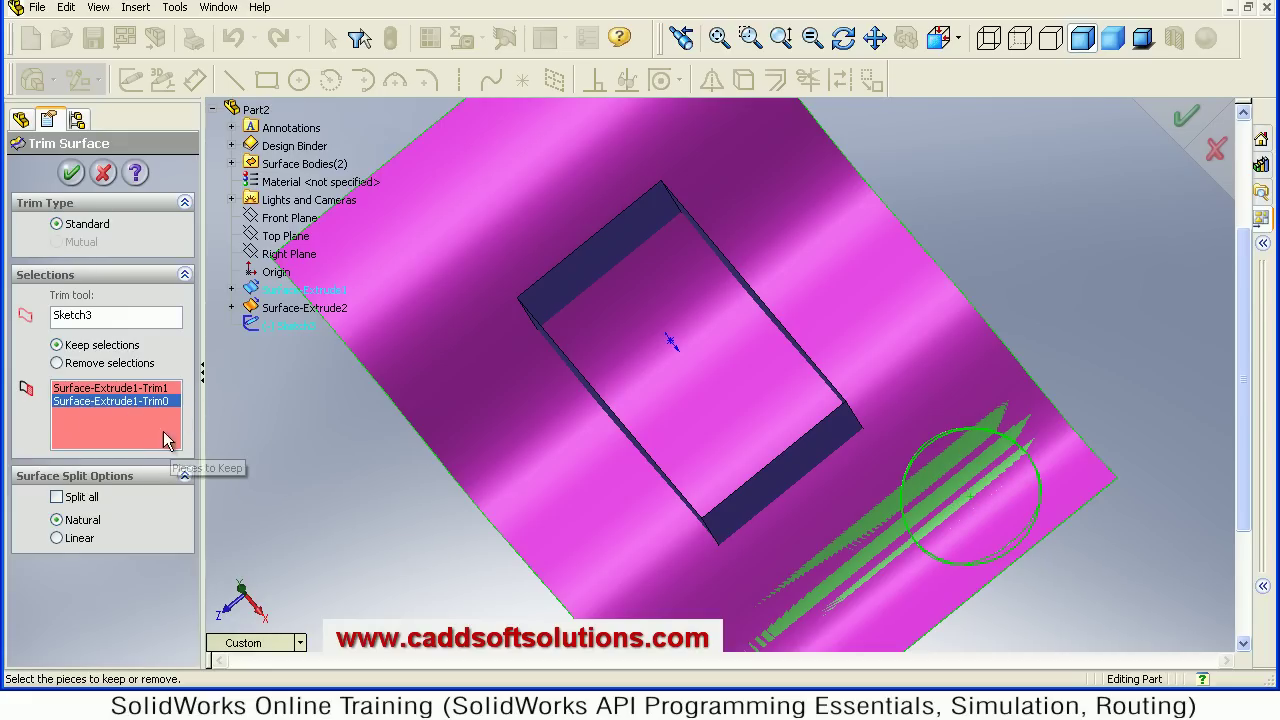
right_click(155, 391)
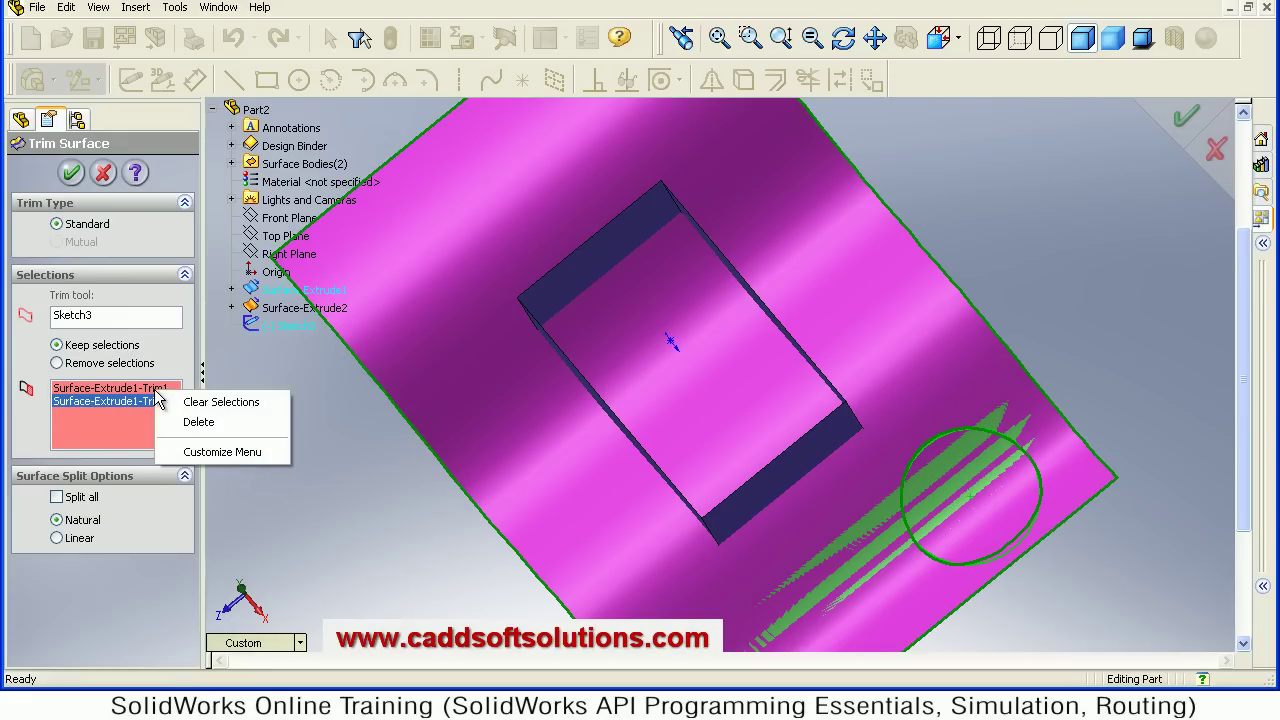
click(268, 422)
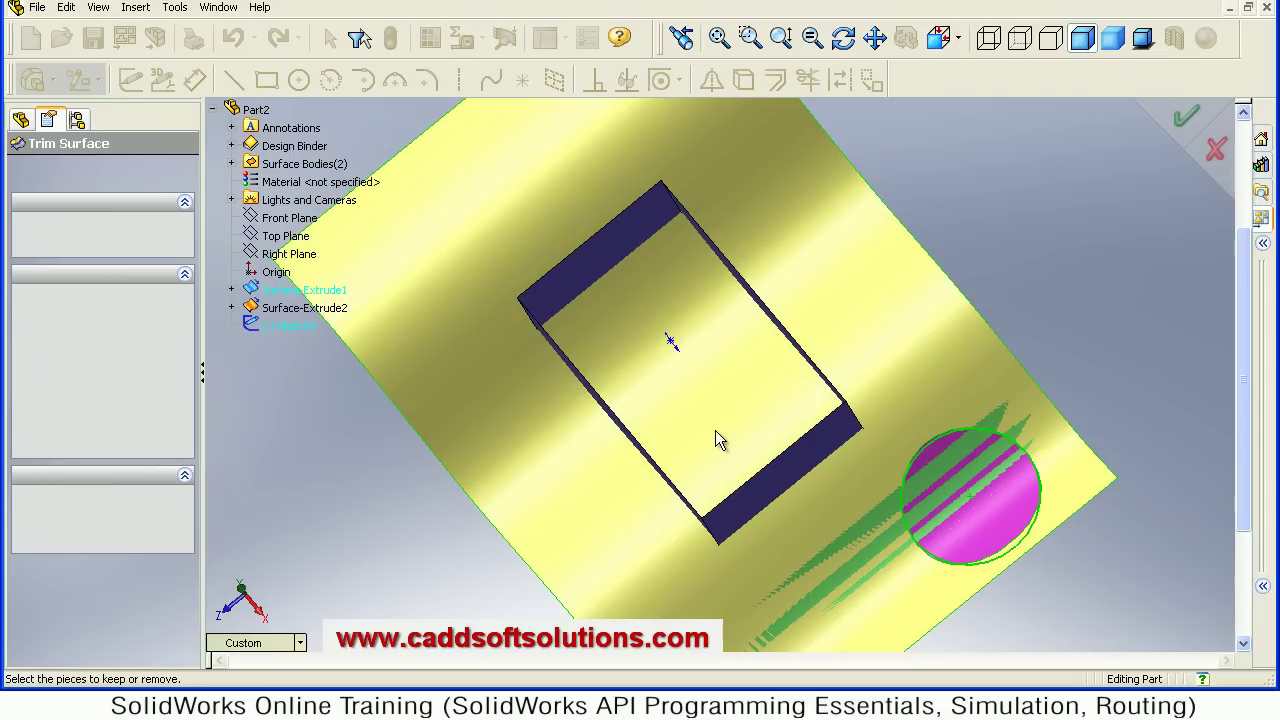
click(1186, 116)
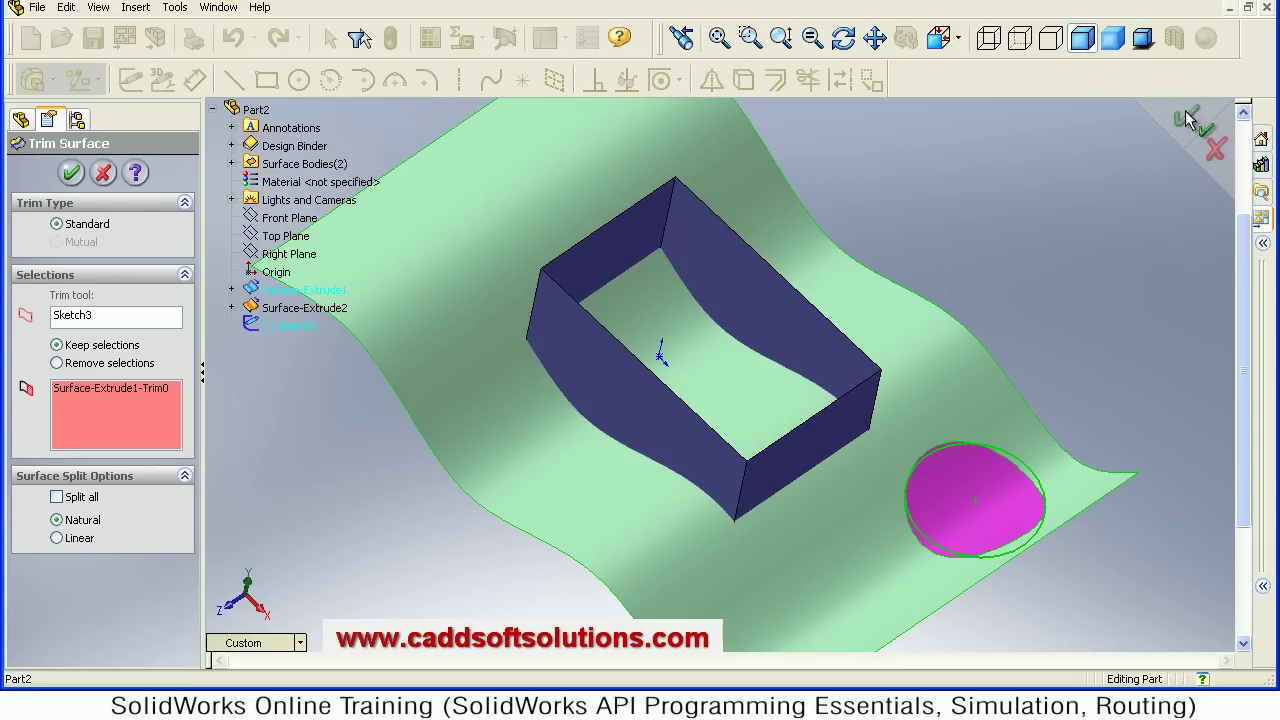
key(Return)
middle_drag(1068, 418, 1069, 377)
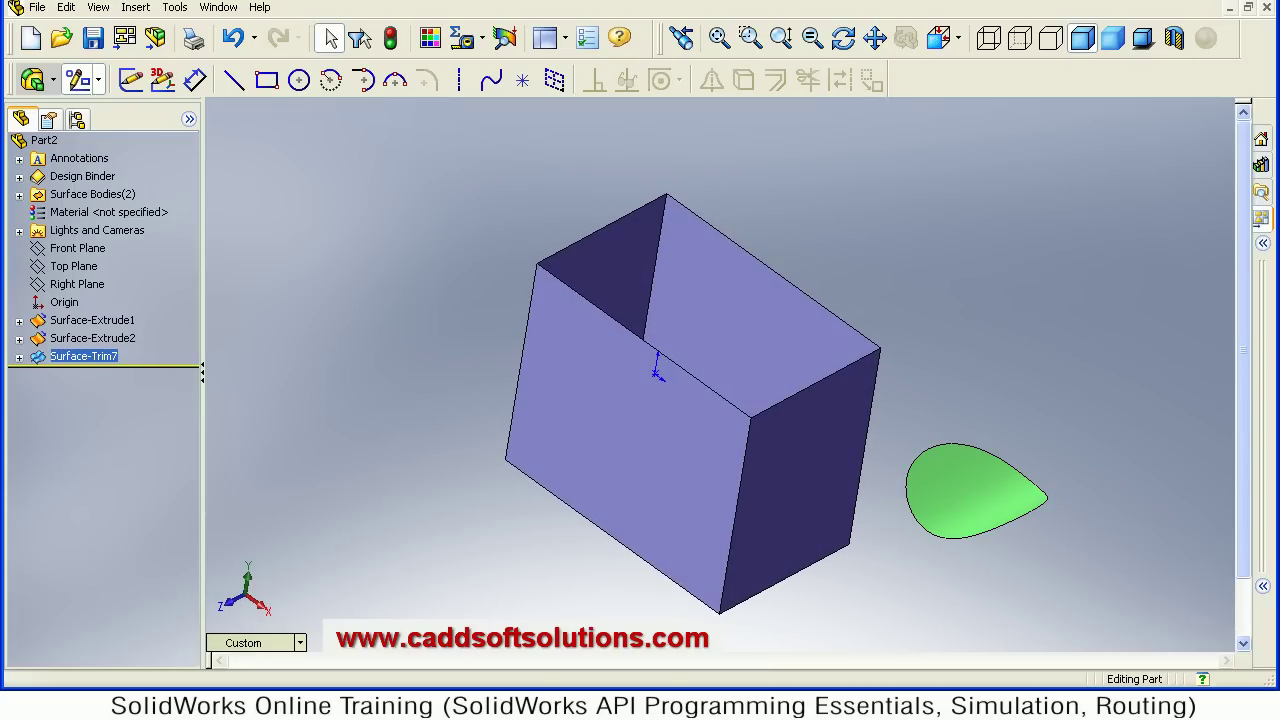
Step: Undo Surface-Trim7 twice back to Sketch3 and start a new Trim Surface
click(236, 40)
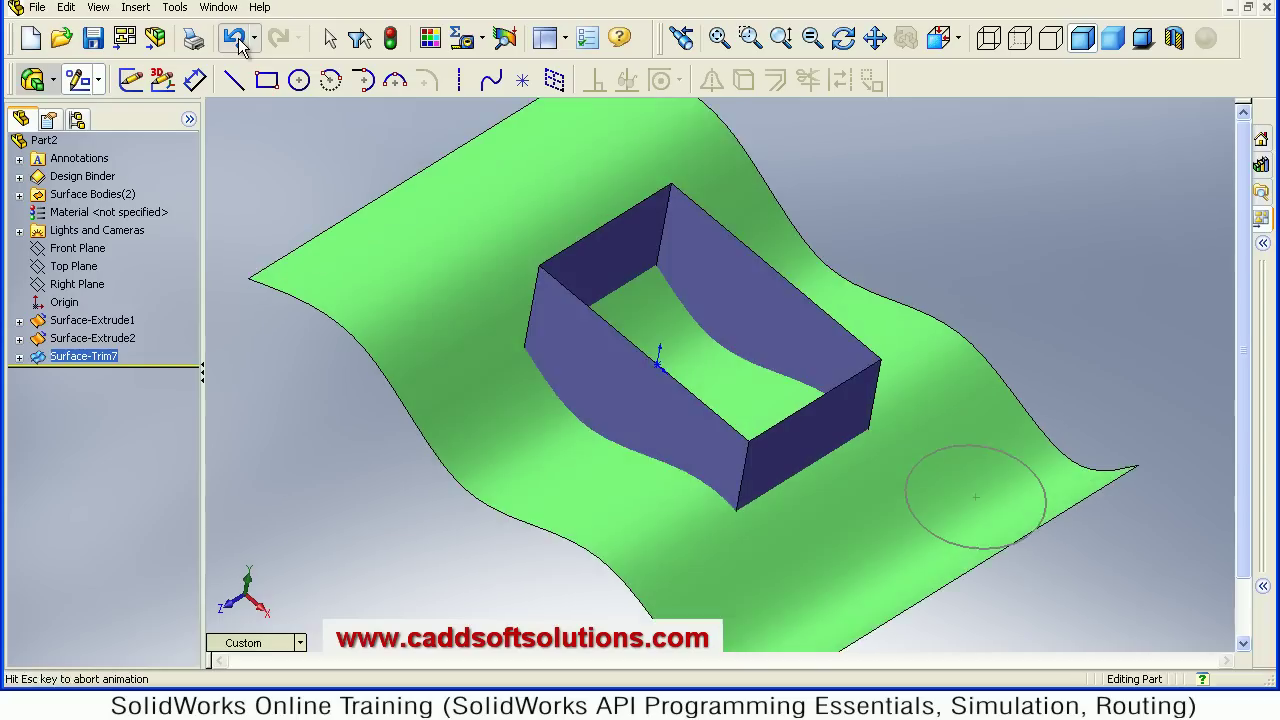
click(239, 41)
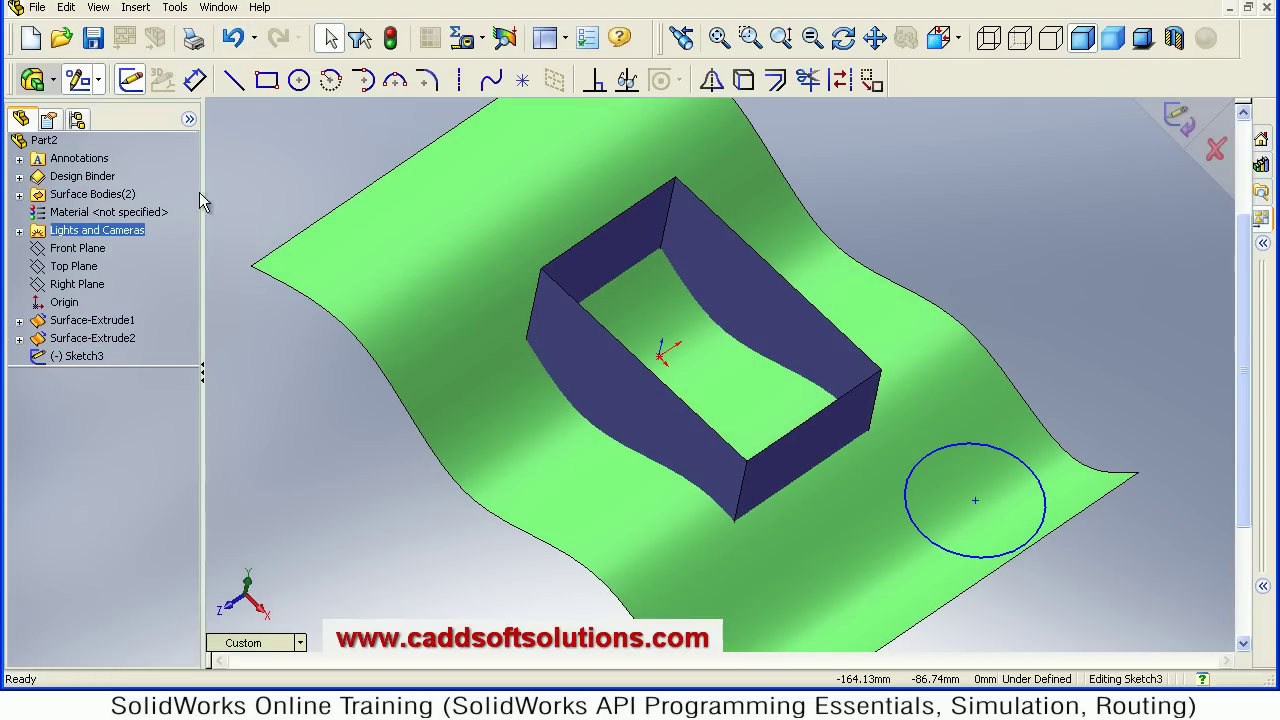
click(135, 7)
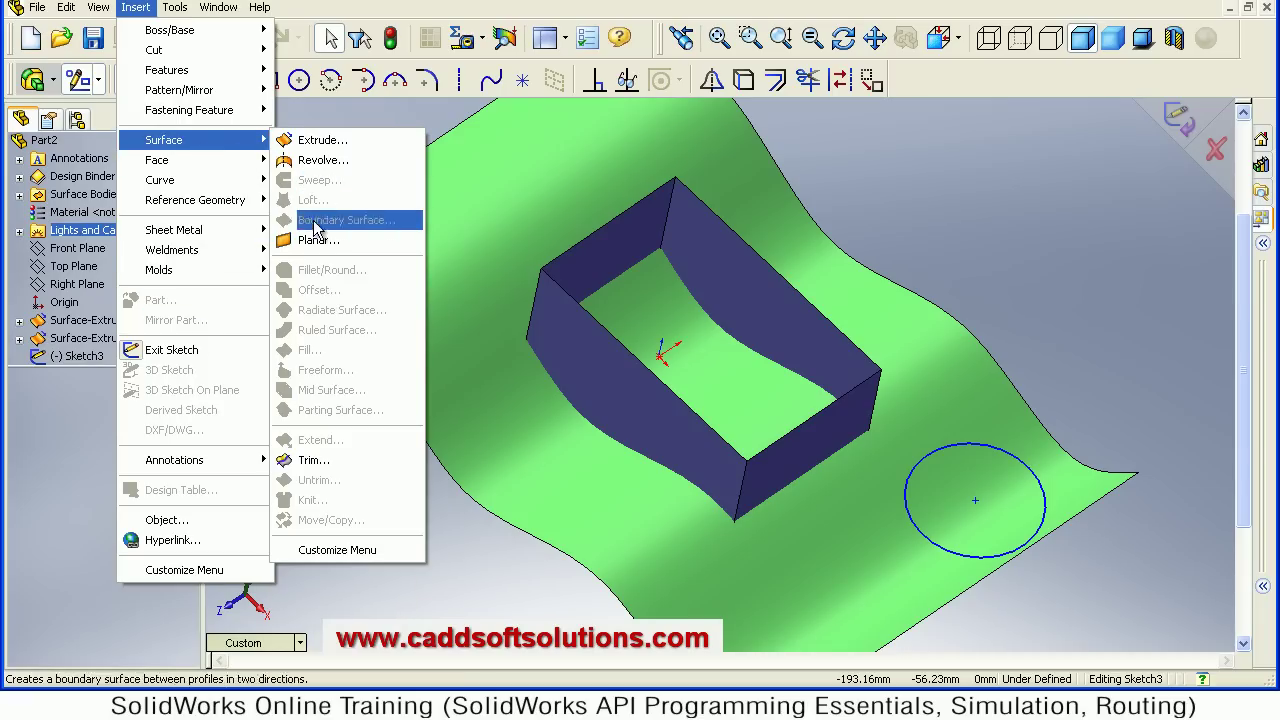
click(318, 459)
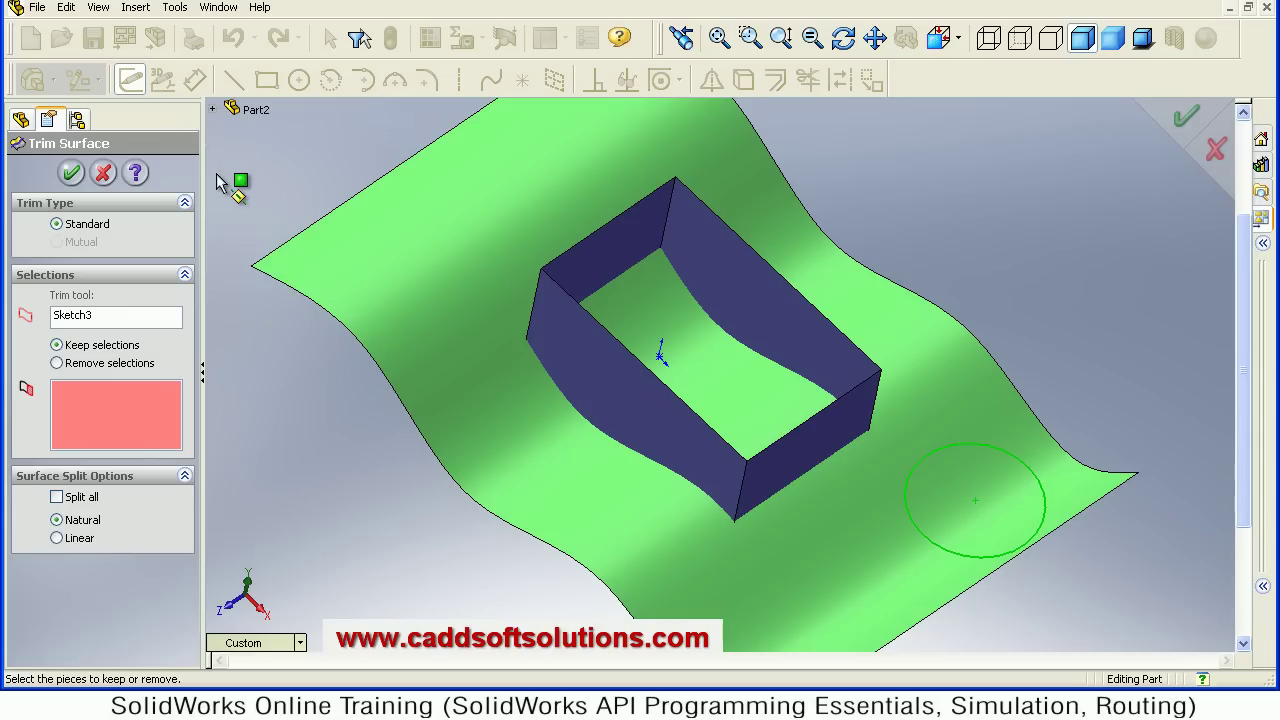
Step: Clear Sketch3 from the trim tool selection
click(215, 110)
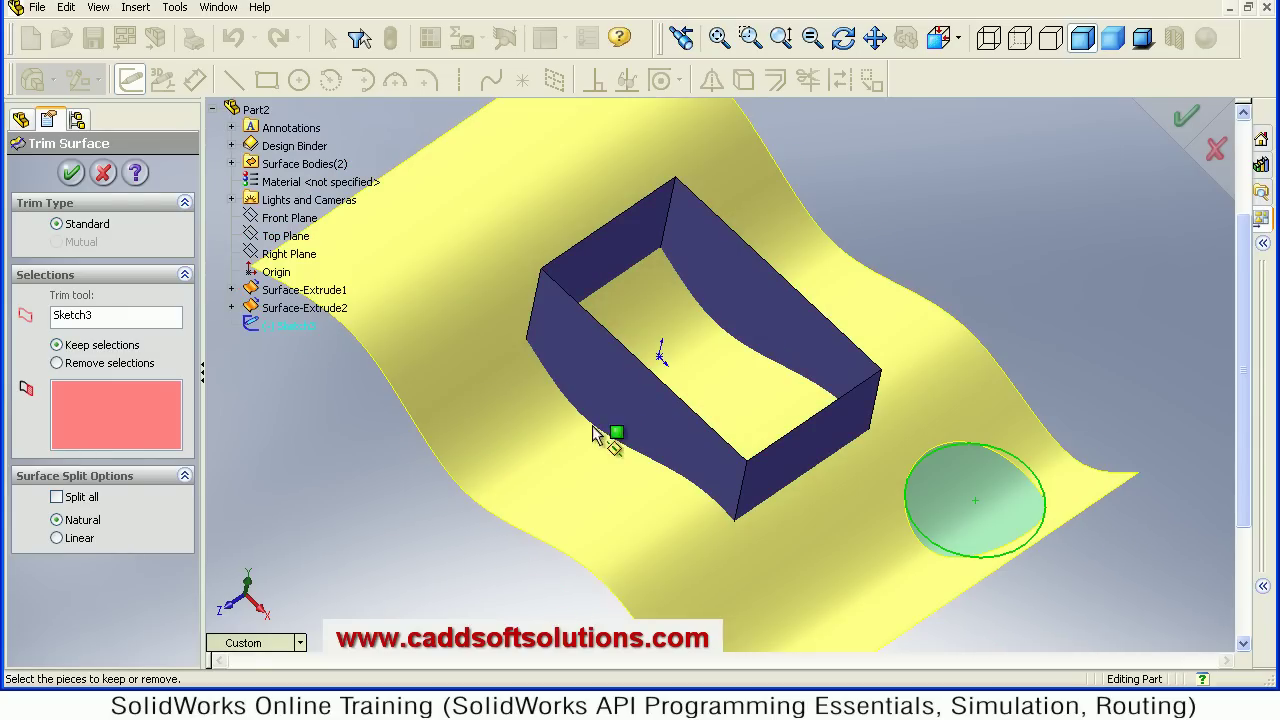
right_click(94, 318)
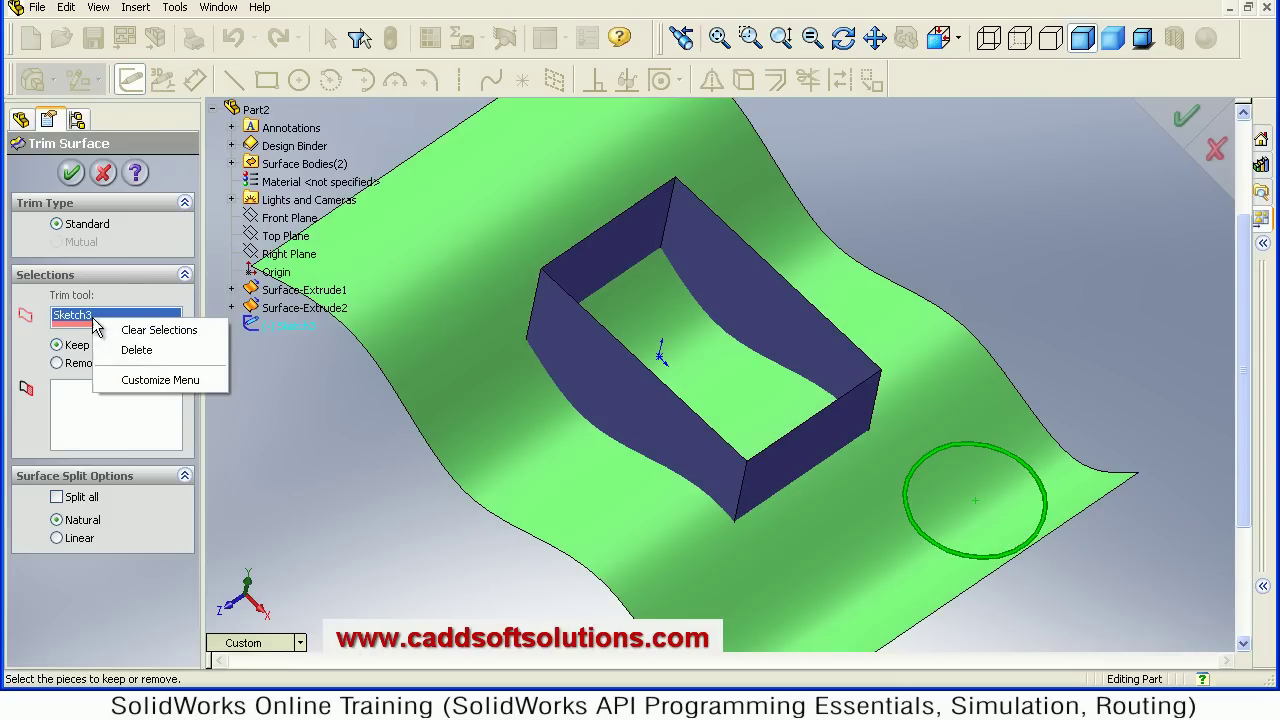
click(150, 332)
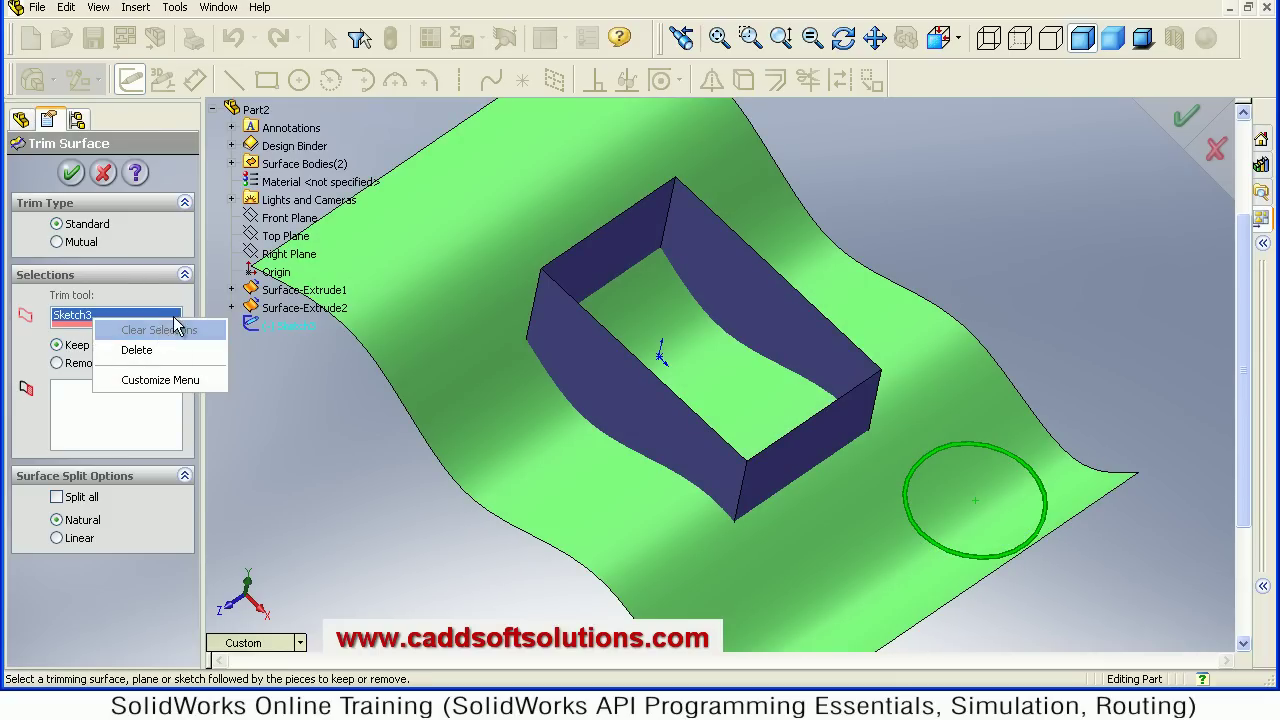
Step: Trim the wavy surface with Top Plane keeping upper, middle and lower bands, then undo it
click(279, 244)
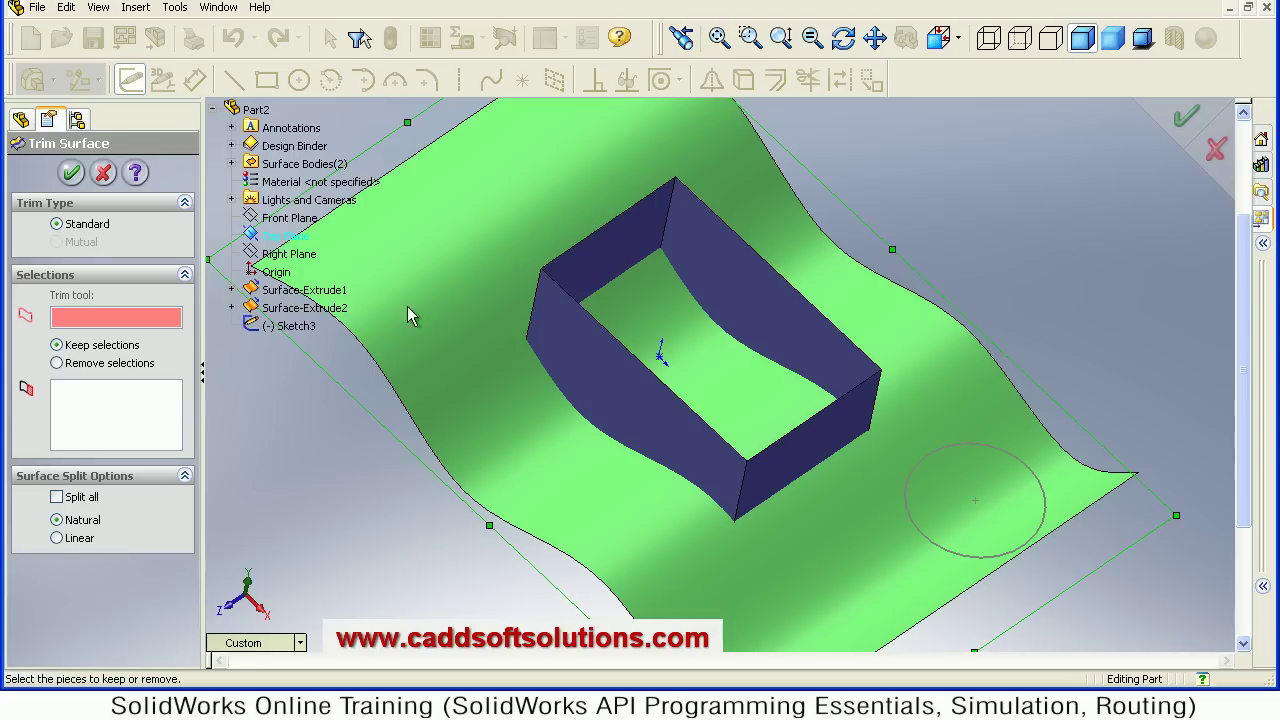
click(441, 363)
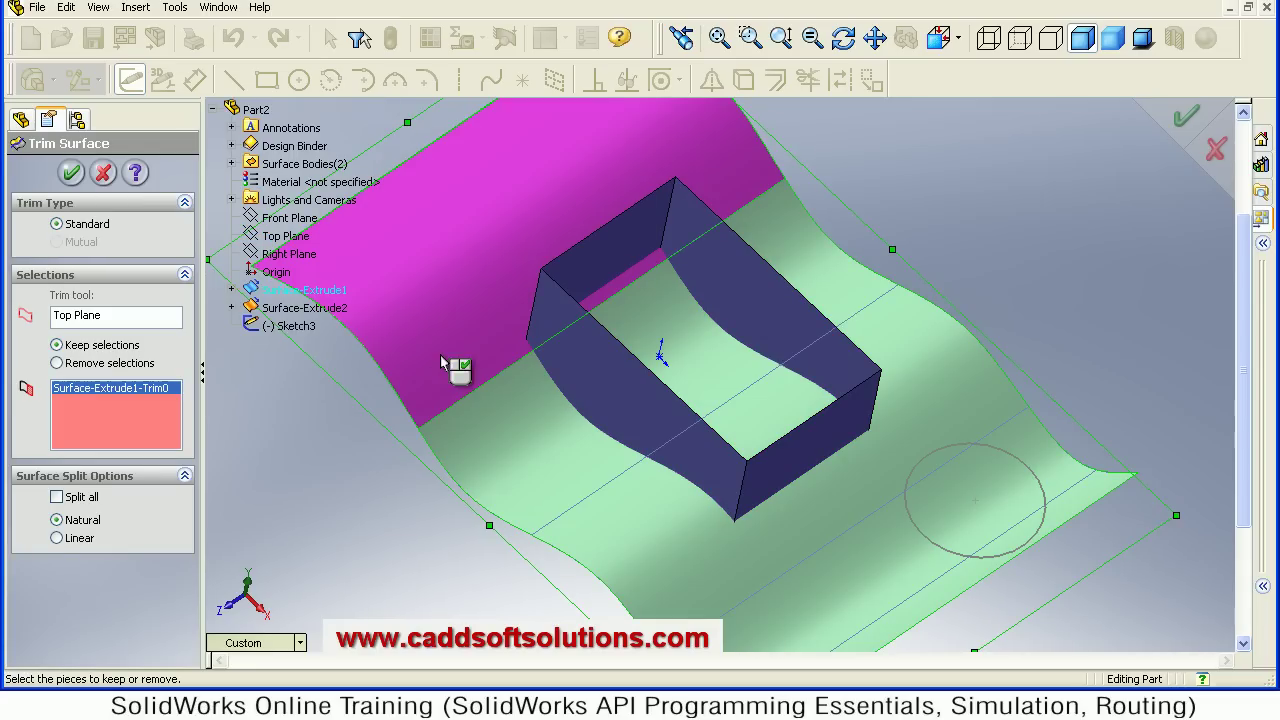
click(660, 565)
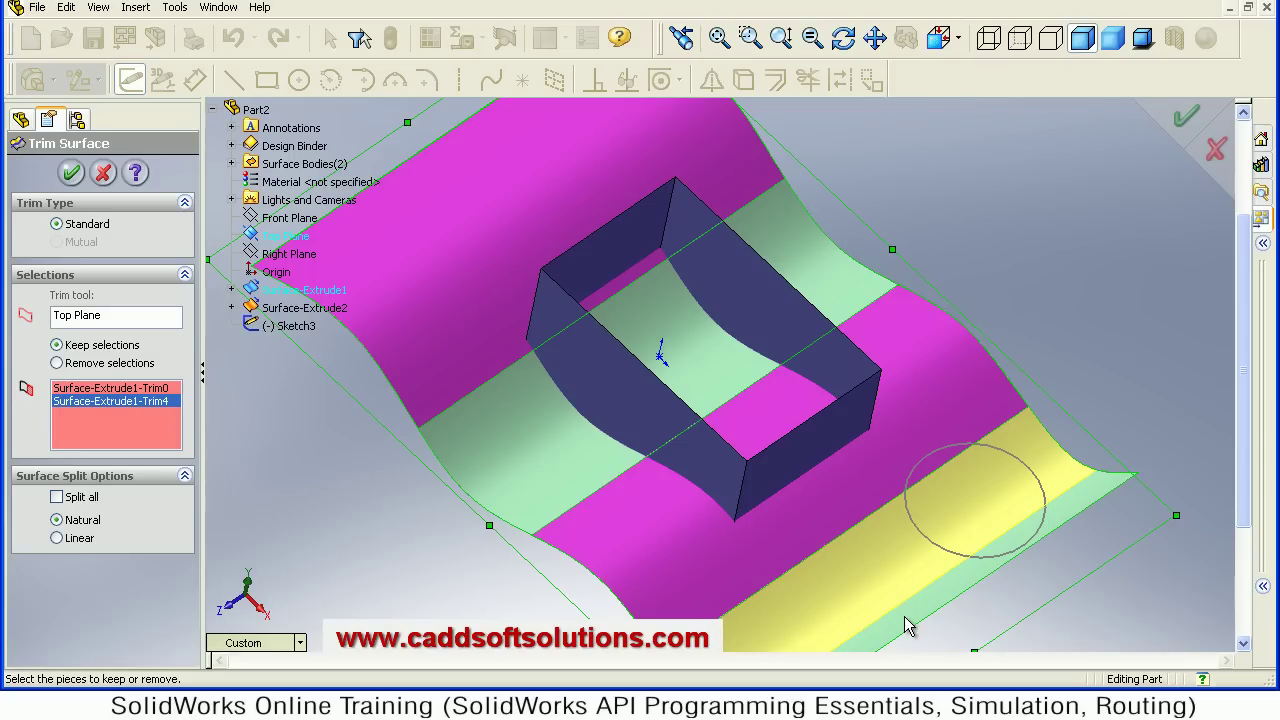
click(868, 579)
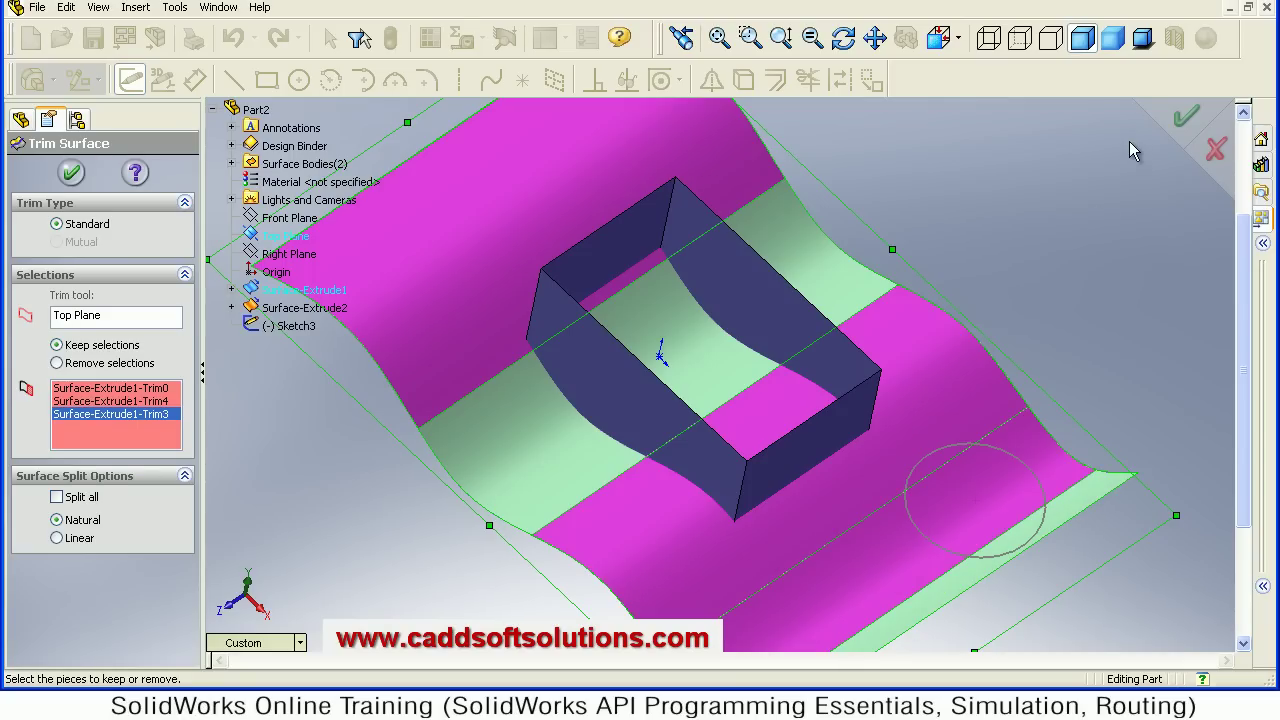
middle_drag(960, 230, 850, 214)
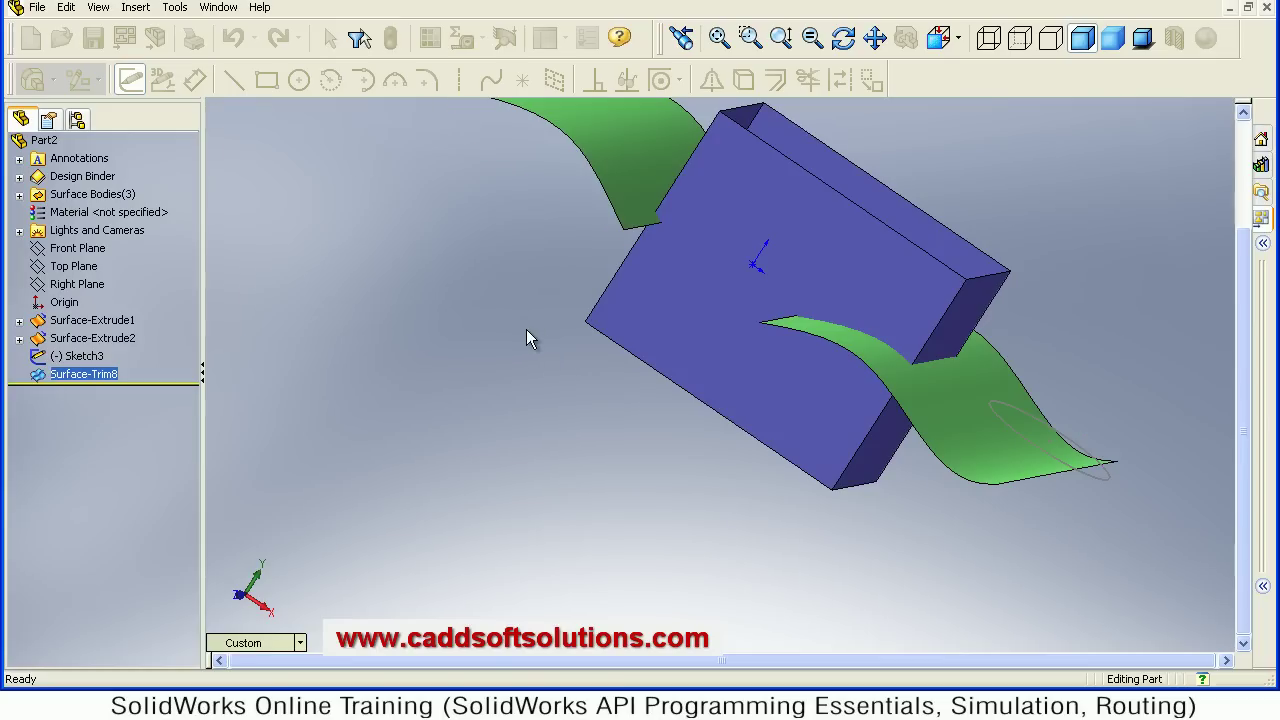
middle_drag(580, 289, 530, 360)
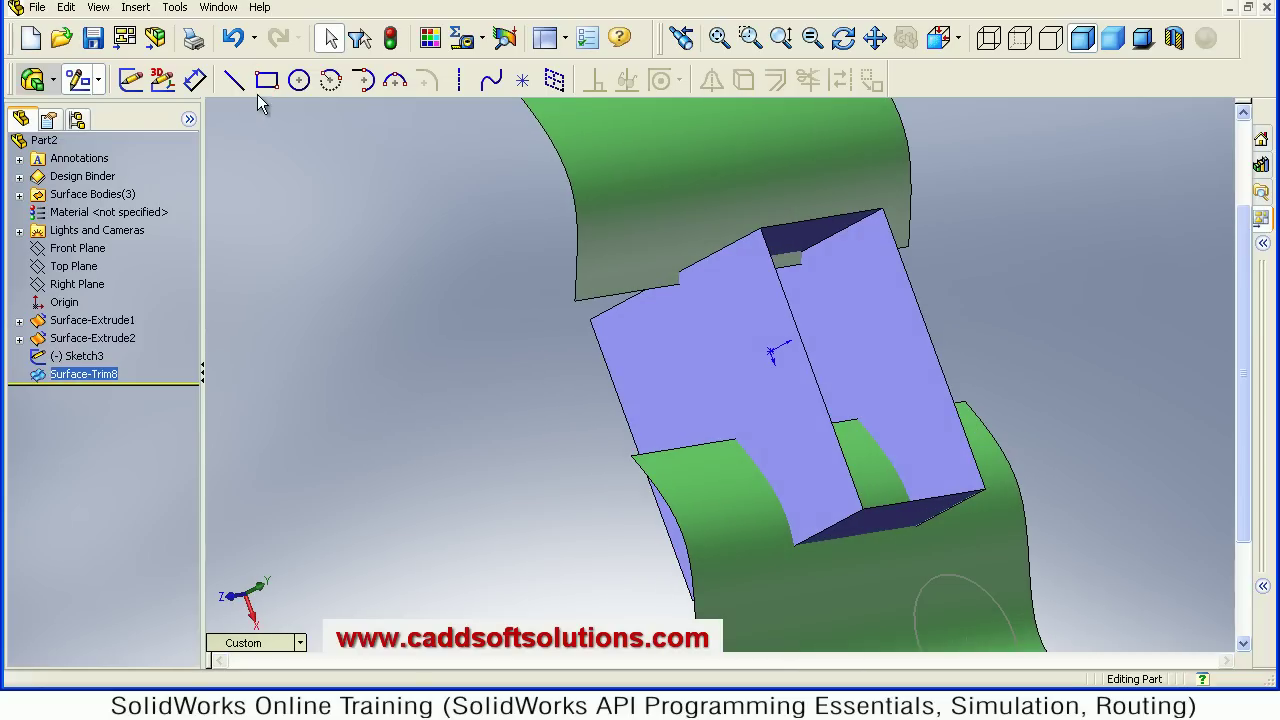
click(233, 38)
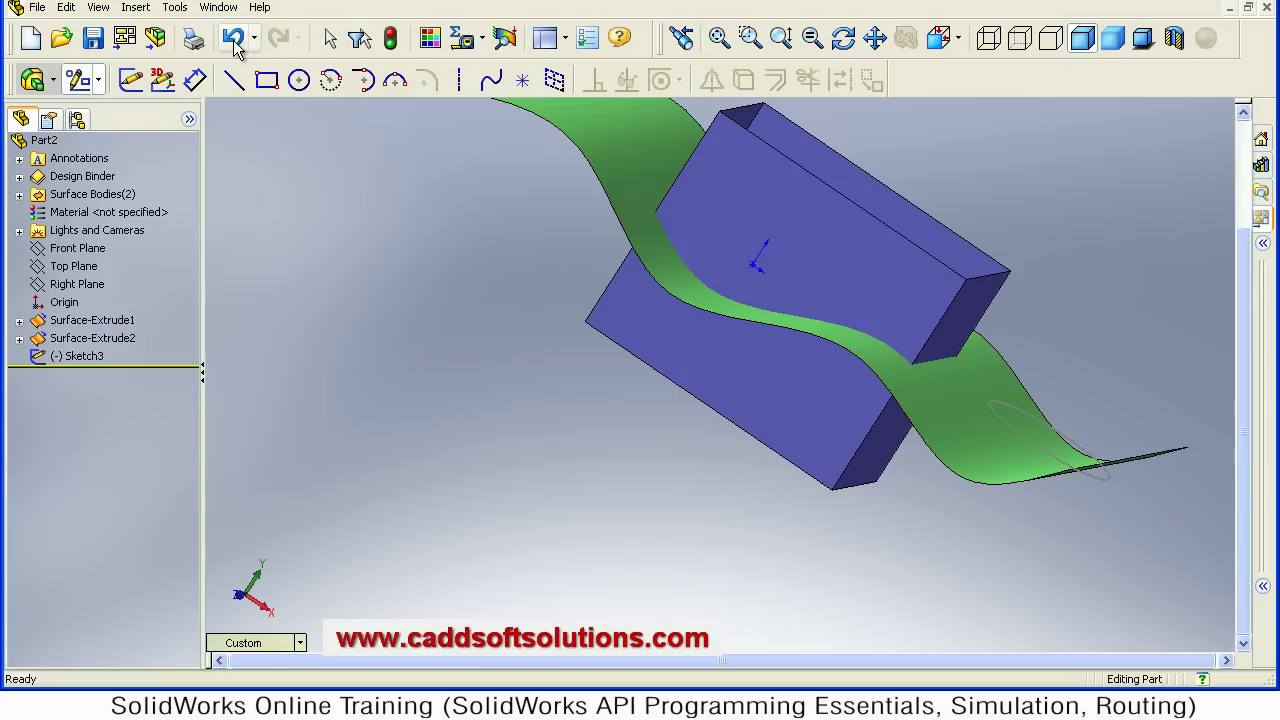
Step: Reopen Sketch3 for editing and orbit to a tilted side view of the circle
click(234, 40)
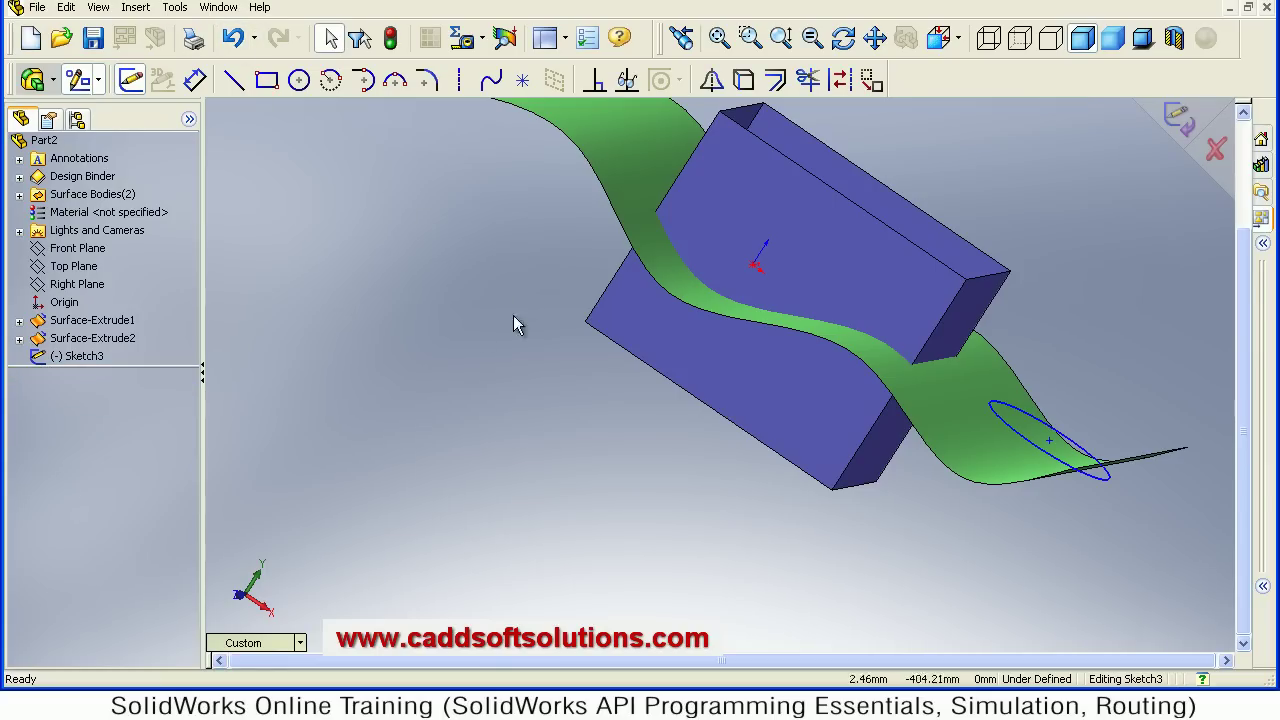
middle_drag(470, 362, 640, 333)
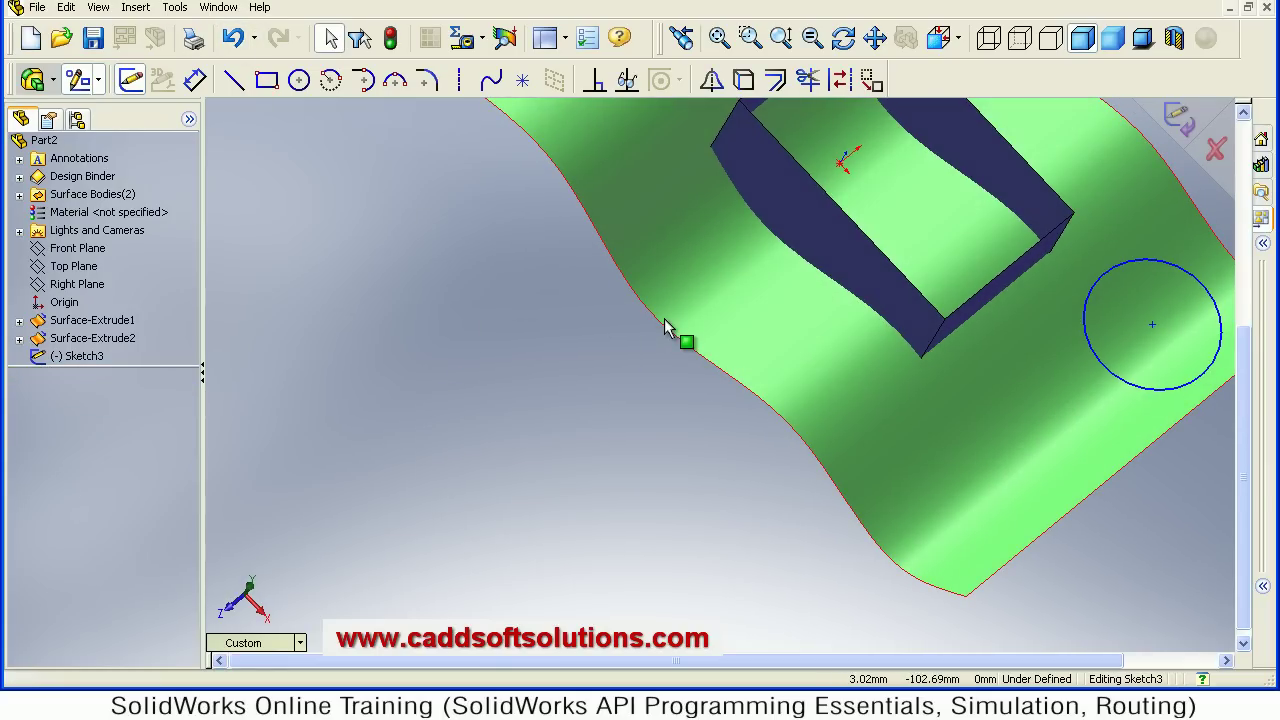
middle_drag(626, 394, 536, 436)
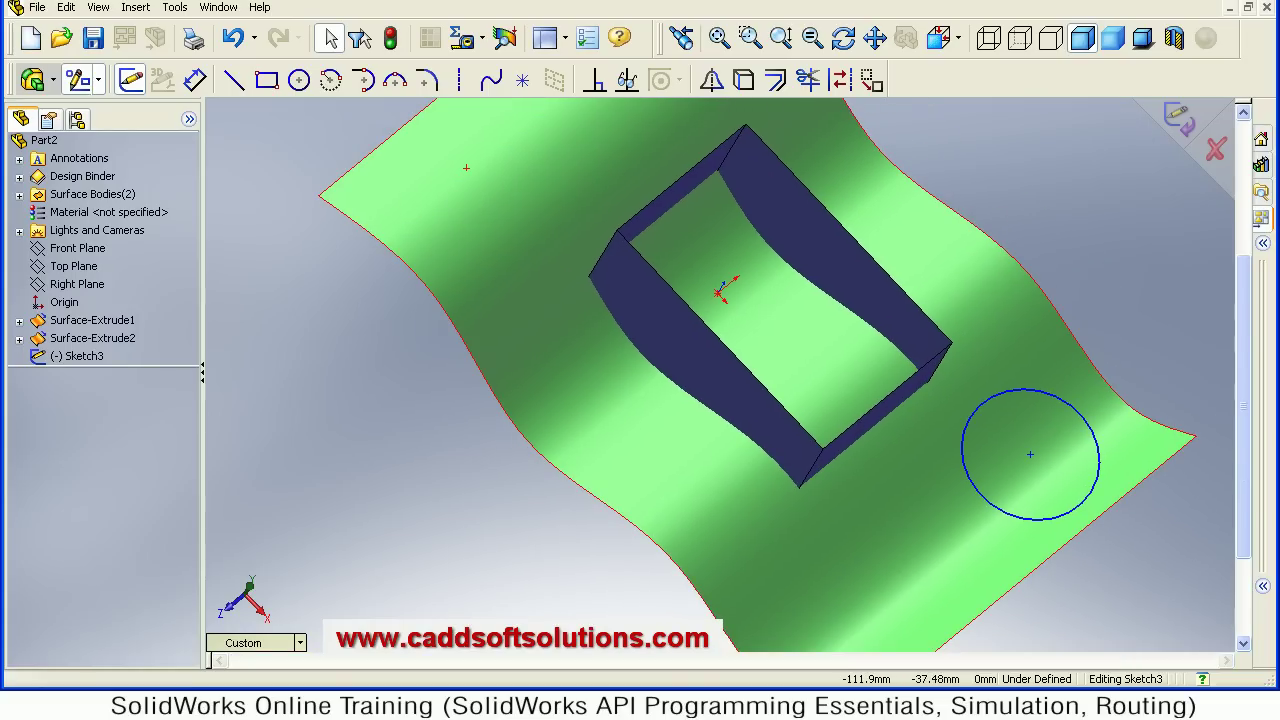
click(137, 8)
click(468, 420)
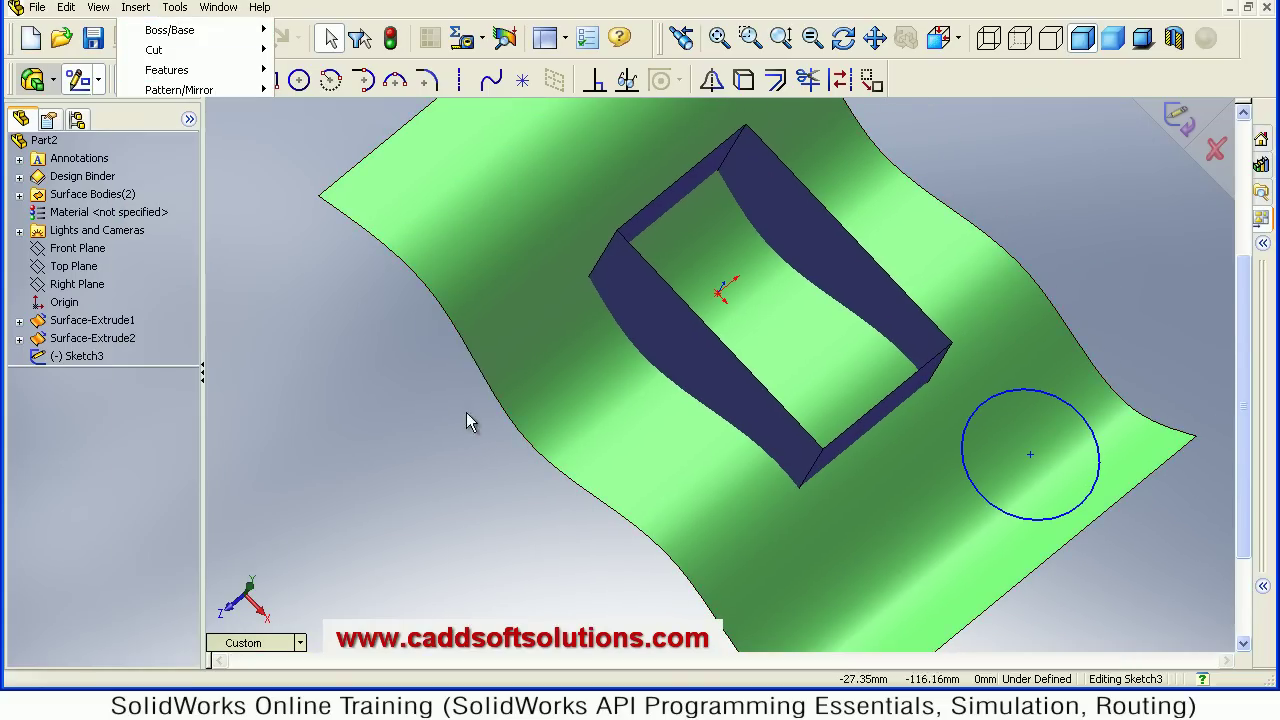
middle_drag(863, 371, 955, 500)
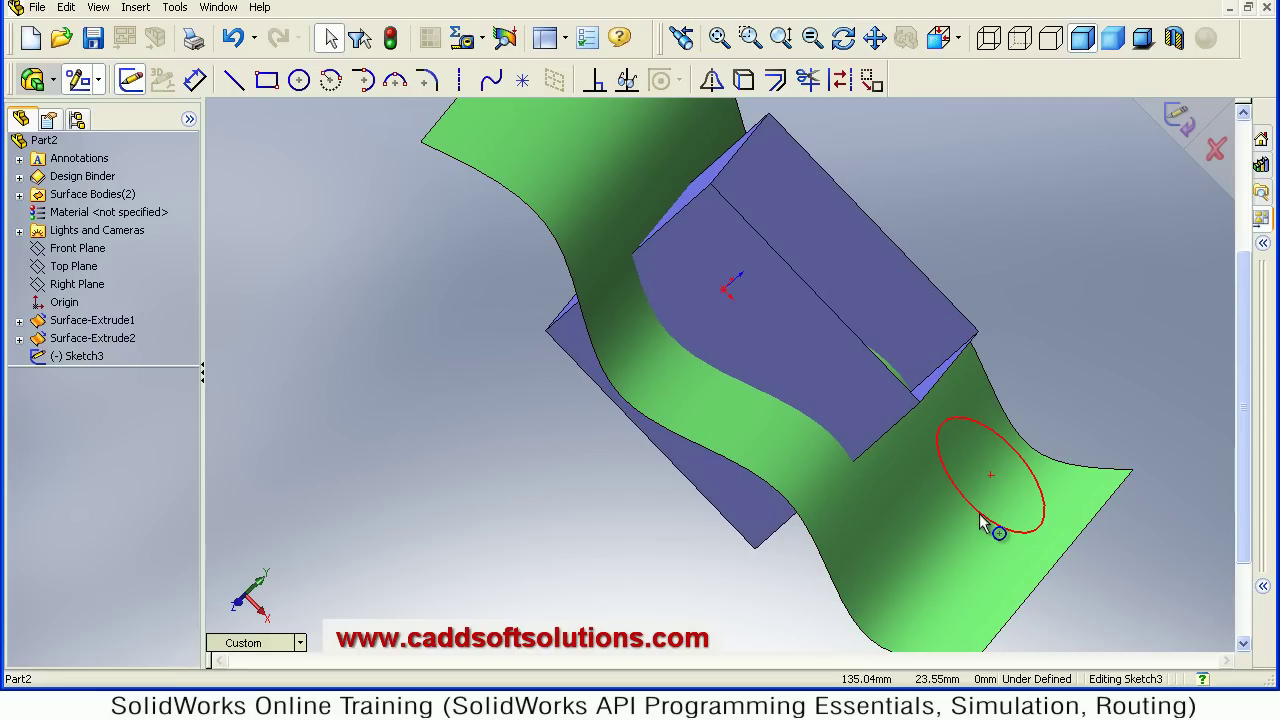
Step: Surface-extrude the circle Blind 25 mm in both directions into a cylinder
click(981, 516)
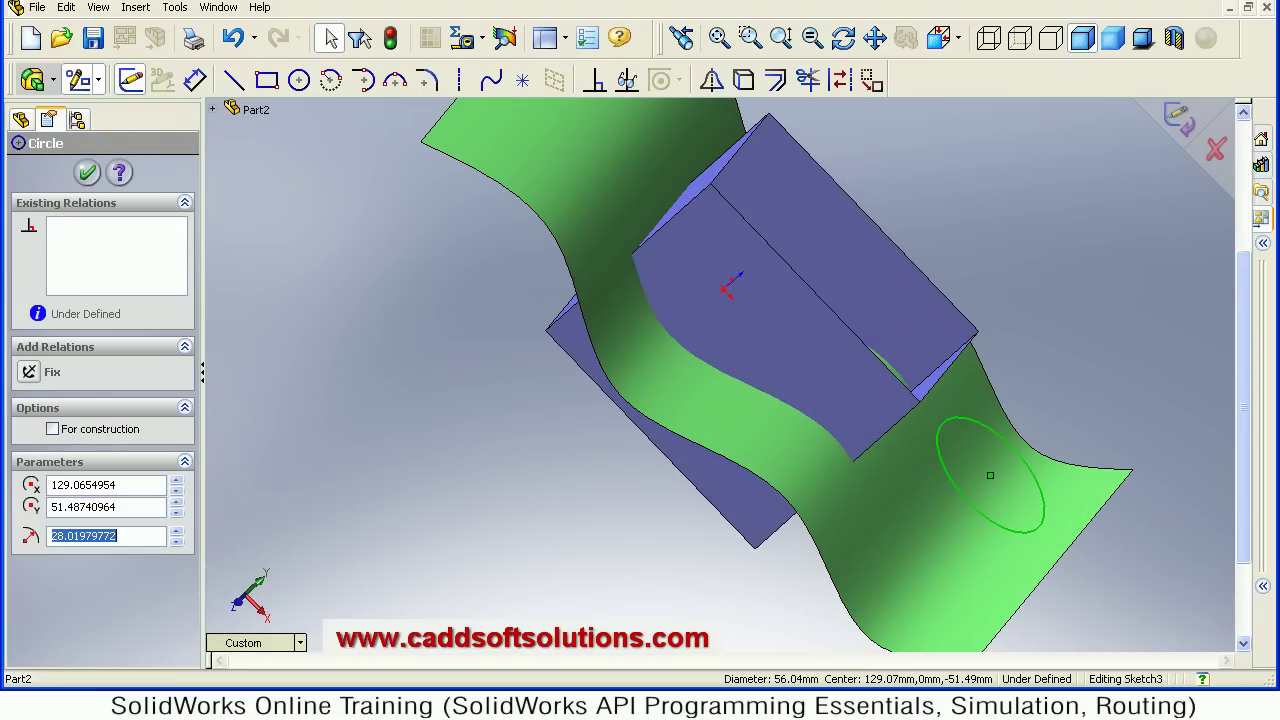
click(135, 8)
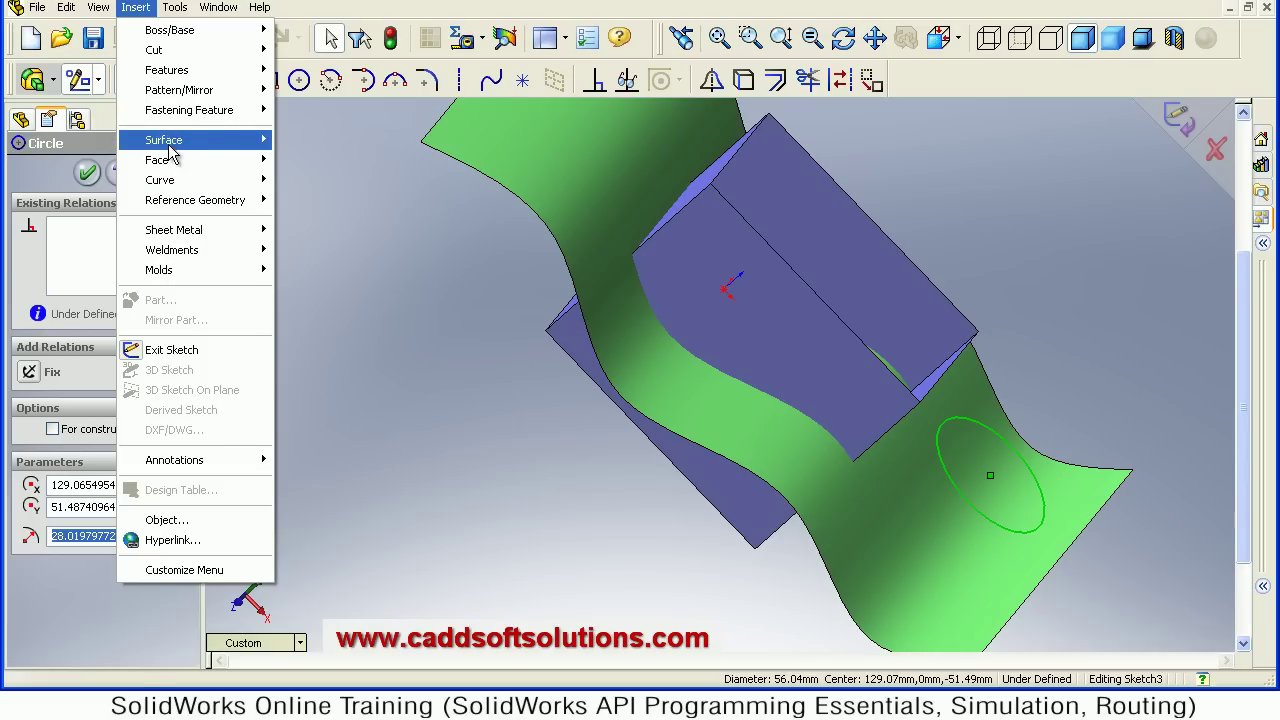
mouse_move(170, 140)
click(338, 142)
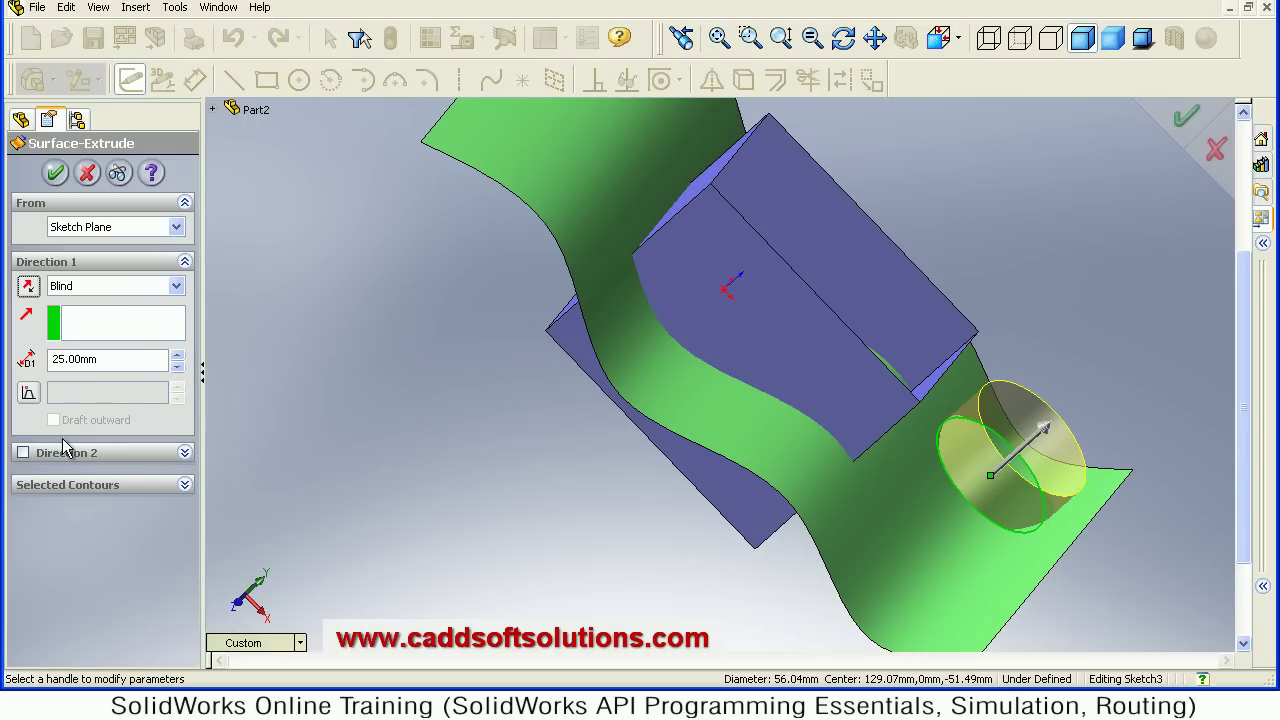
click(23, 453)
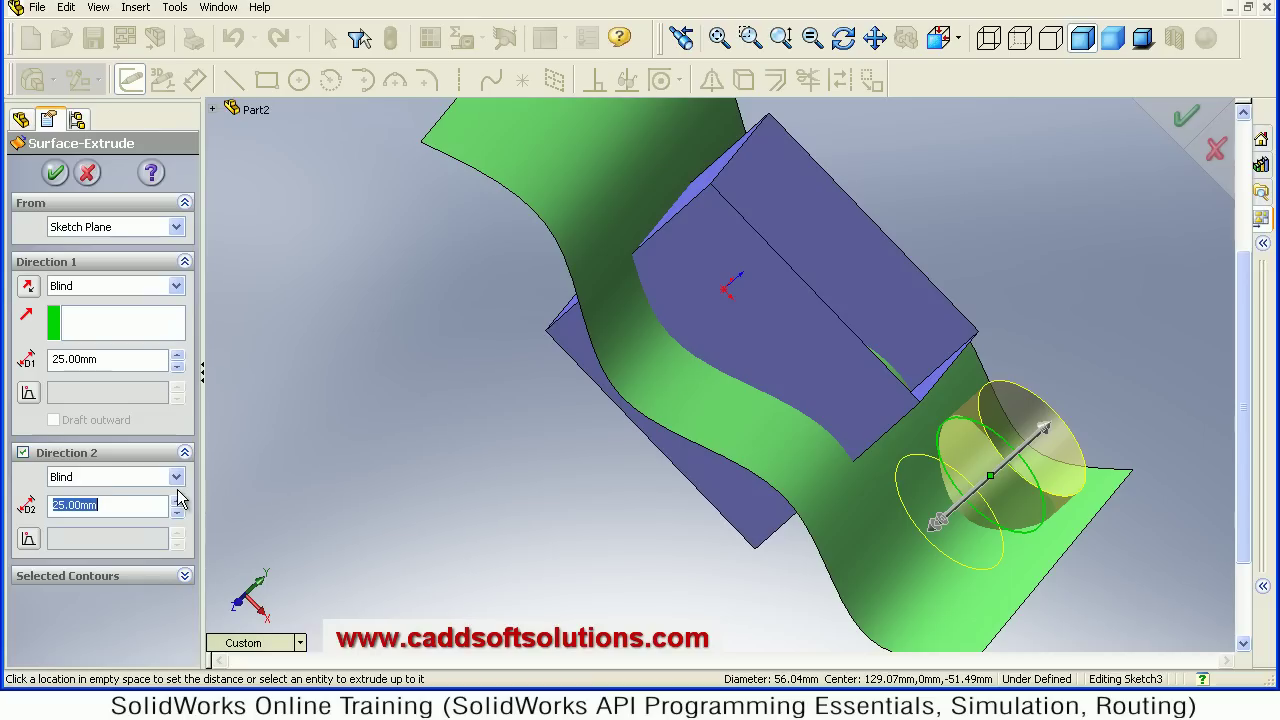
click(56, 175)
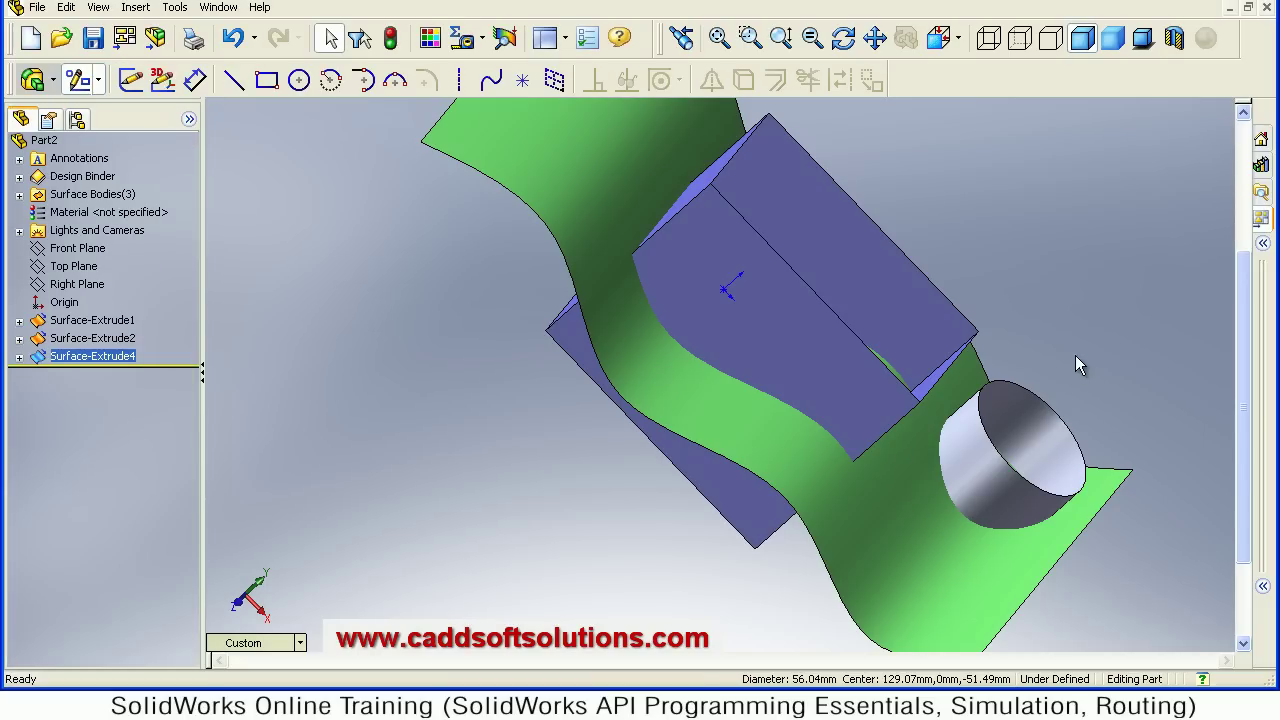
Step: Colour the Surface-Extrude4 cylinder yellow and switch to the Isometric view
click(430, 38)
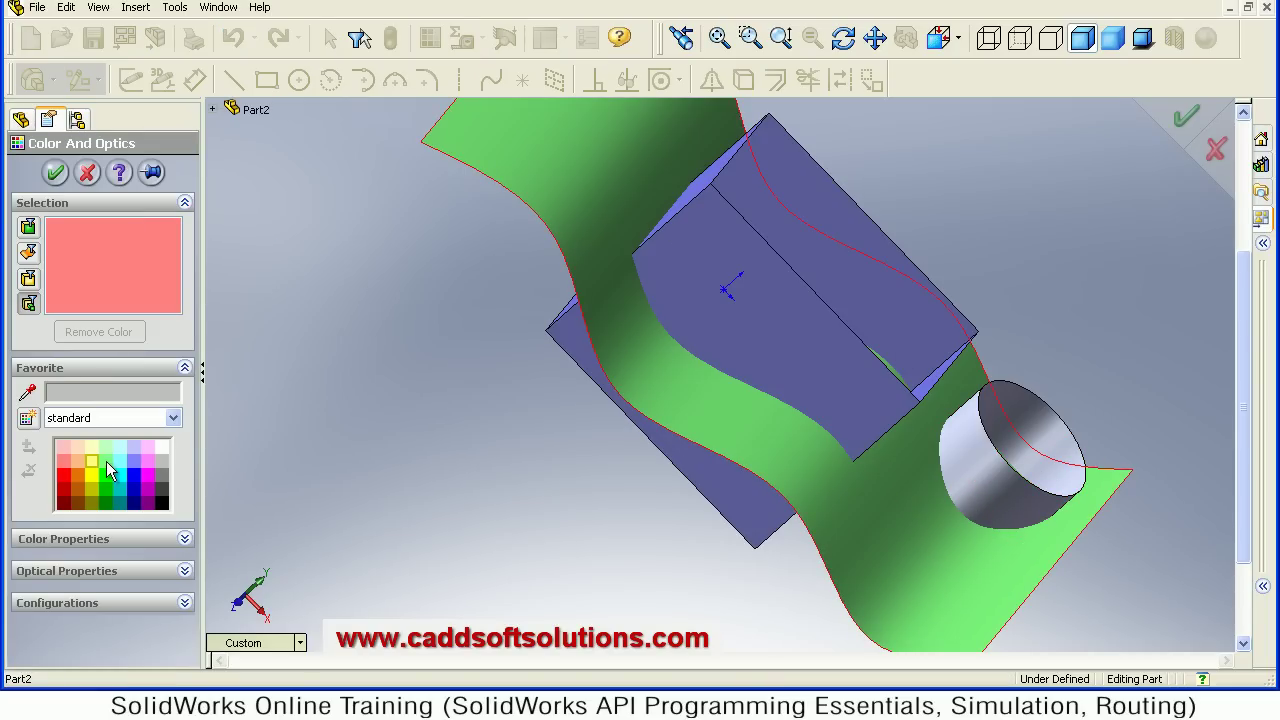
click(93, 463)
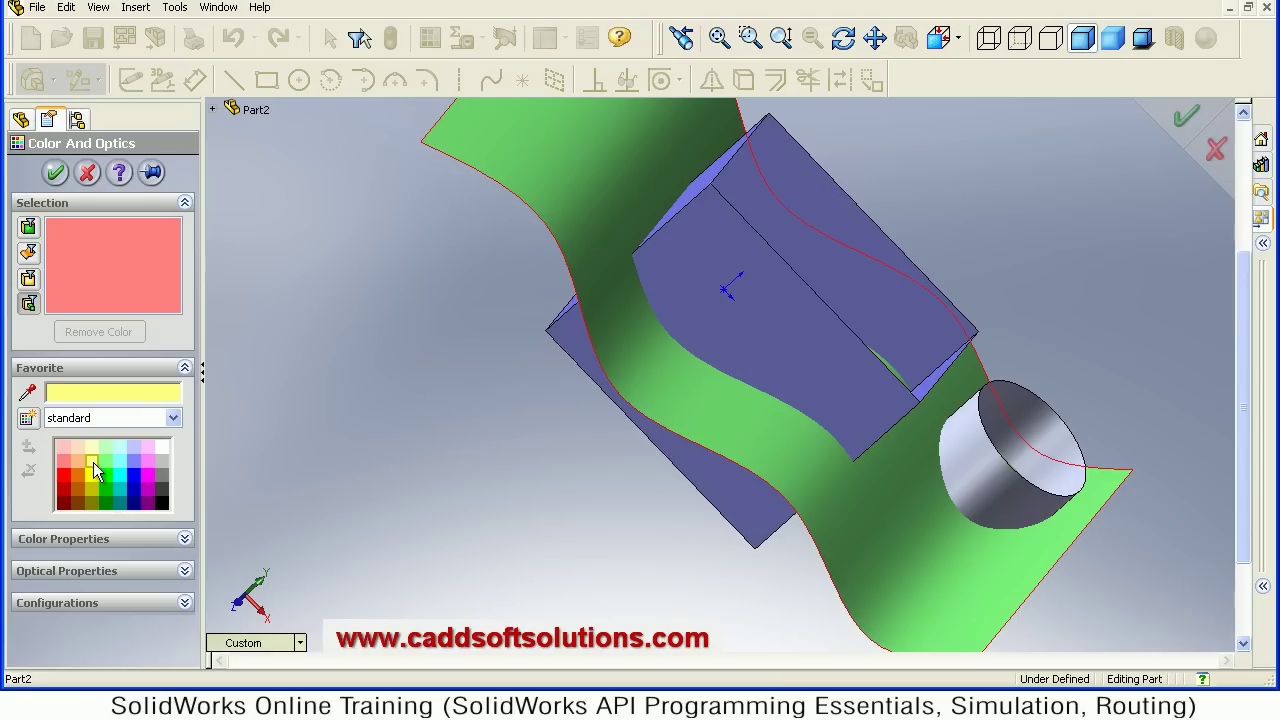
click(1045, 455)
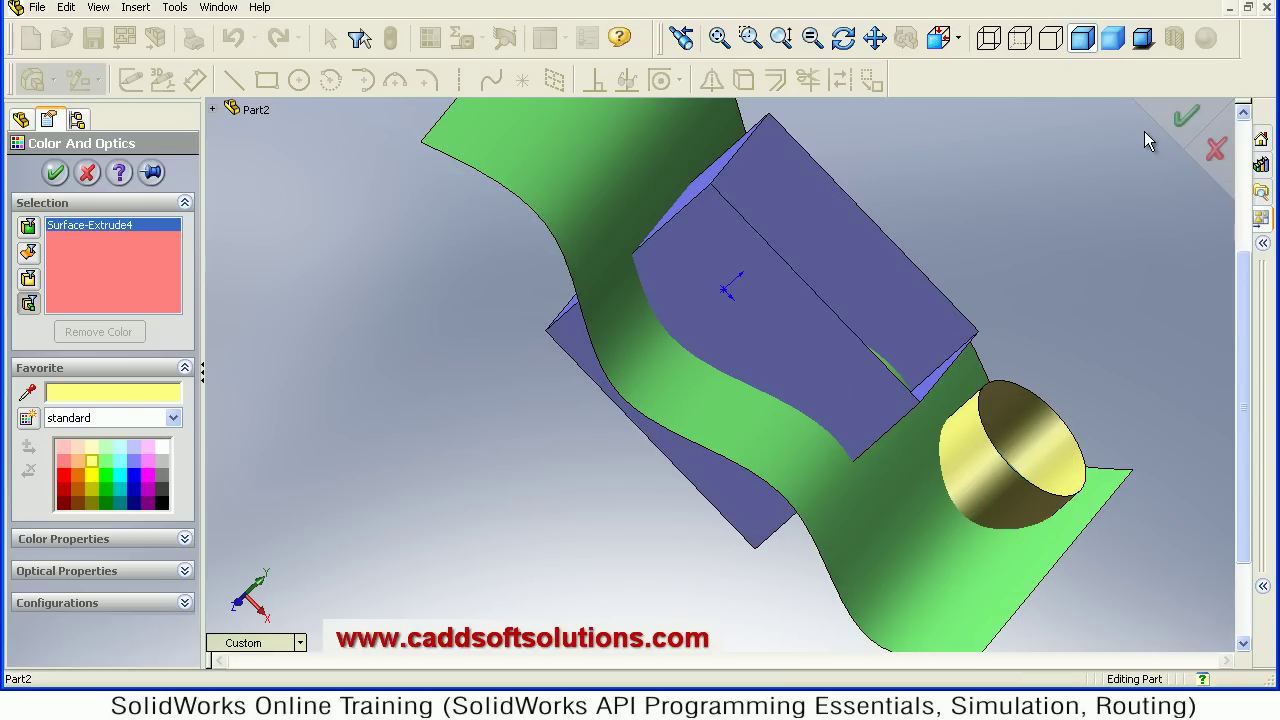
right_click(958, 255)
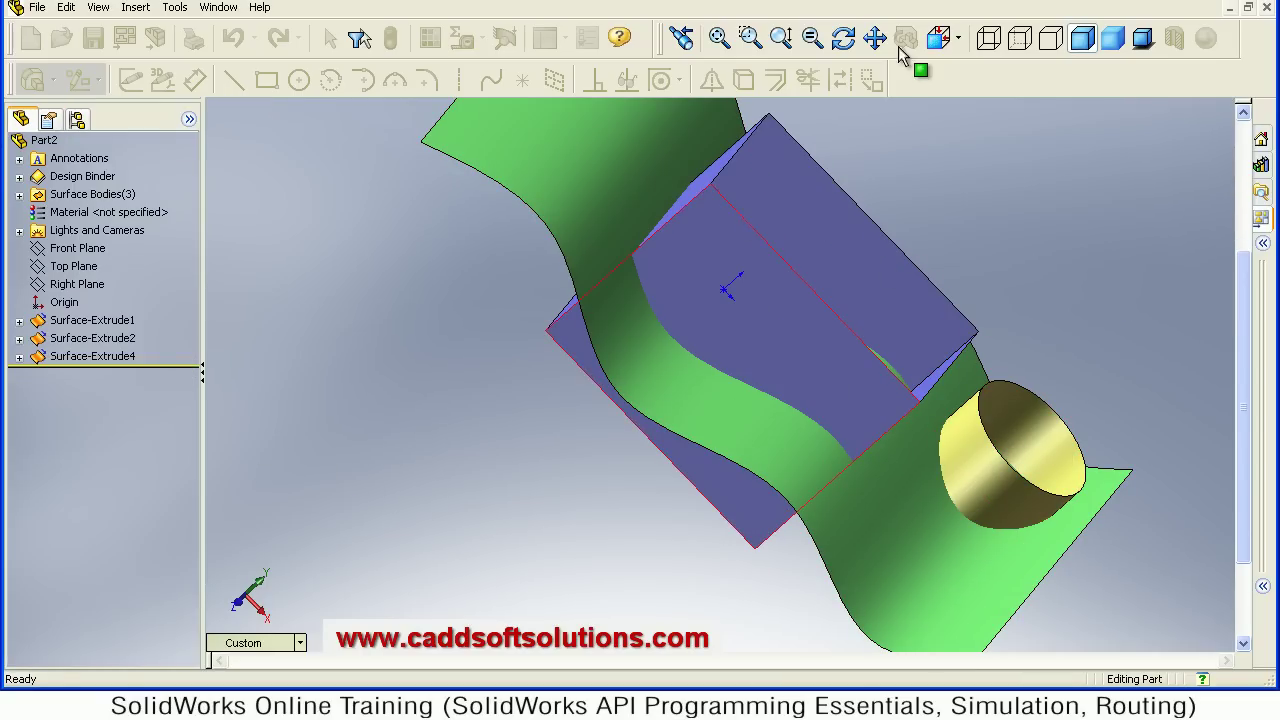
click(946, 45)
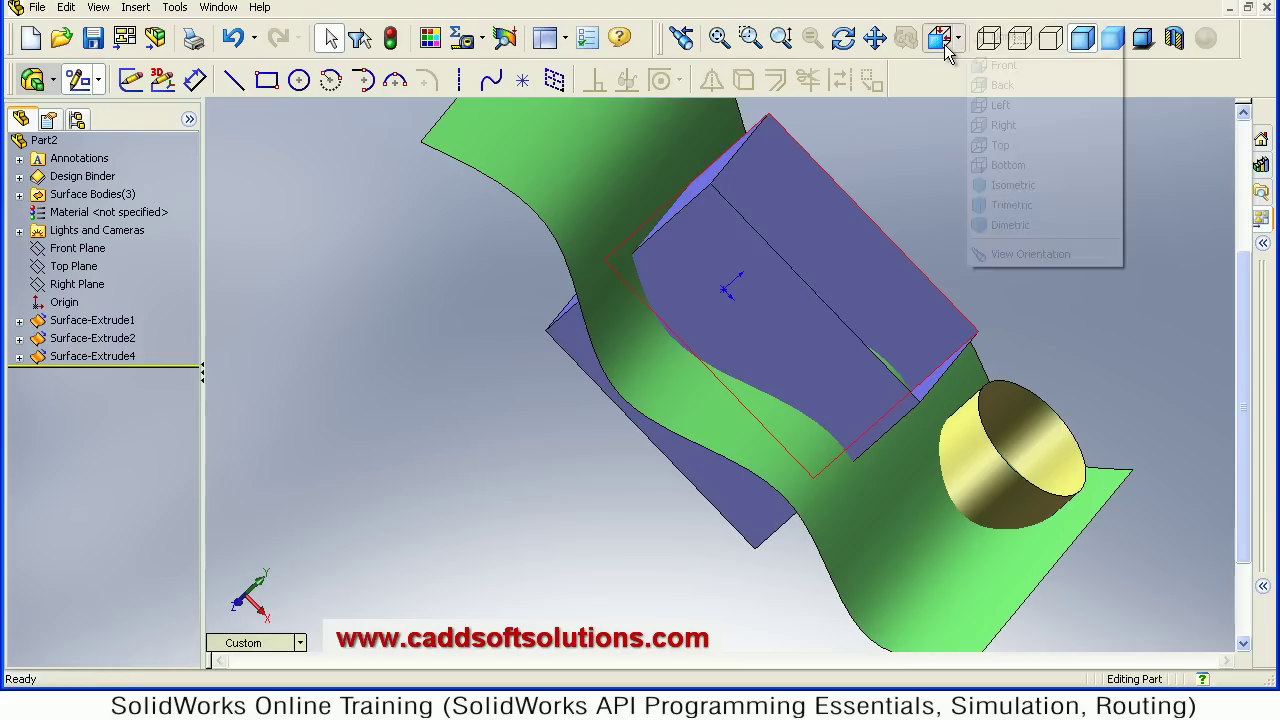
click(1034, 186)
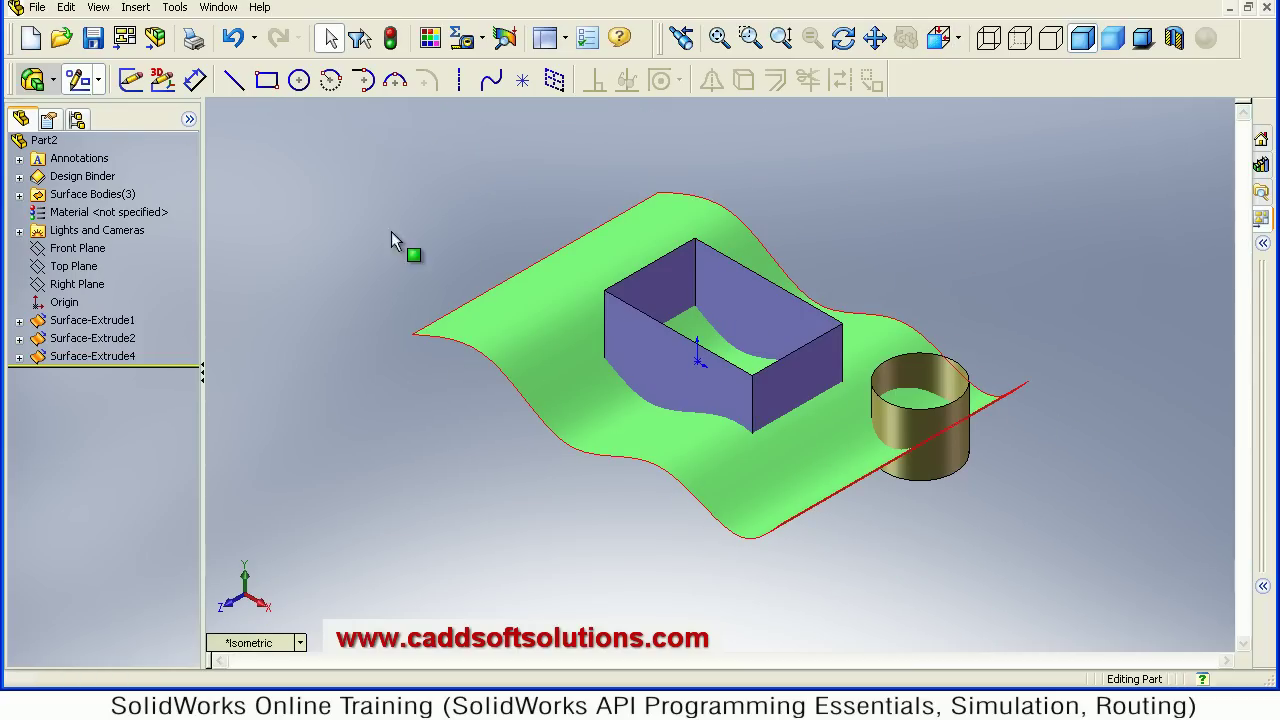
Step: Start a Mutual trim of the wavy sheet, box and cylinder surfaces, then activate Pieces to Keep
click(148, 8)
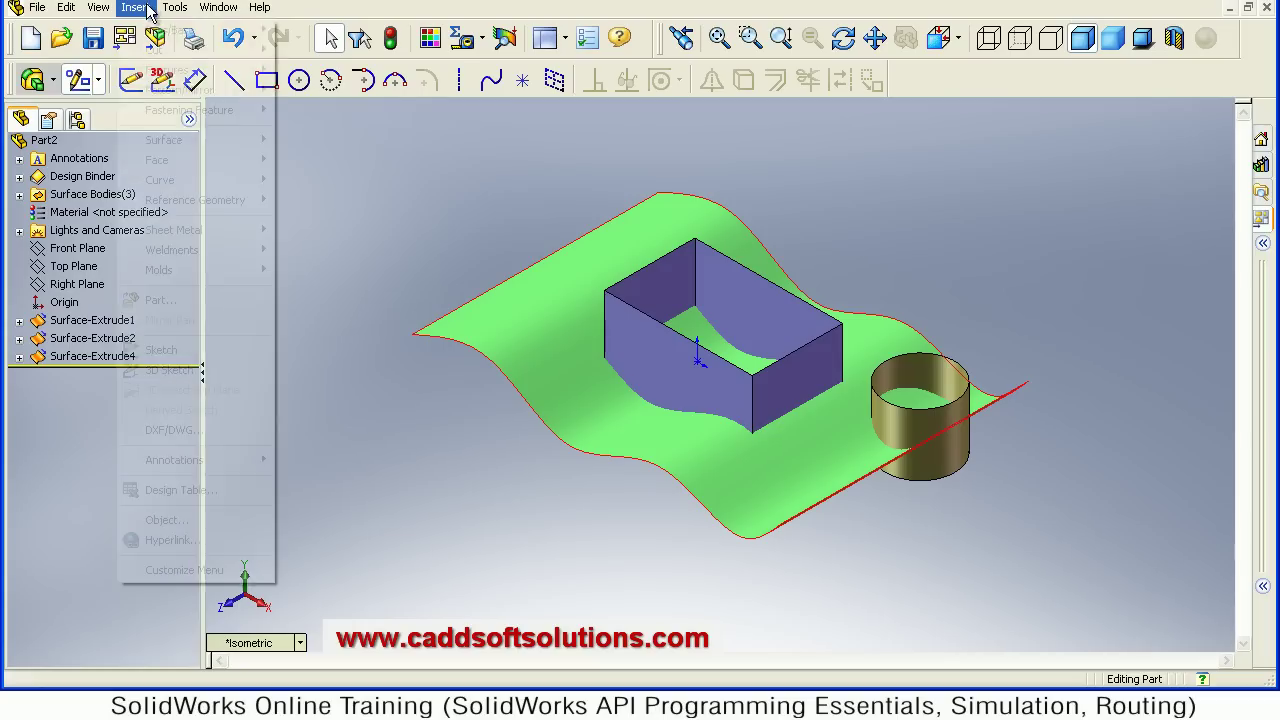
mouse_move(176, 150)
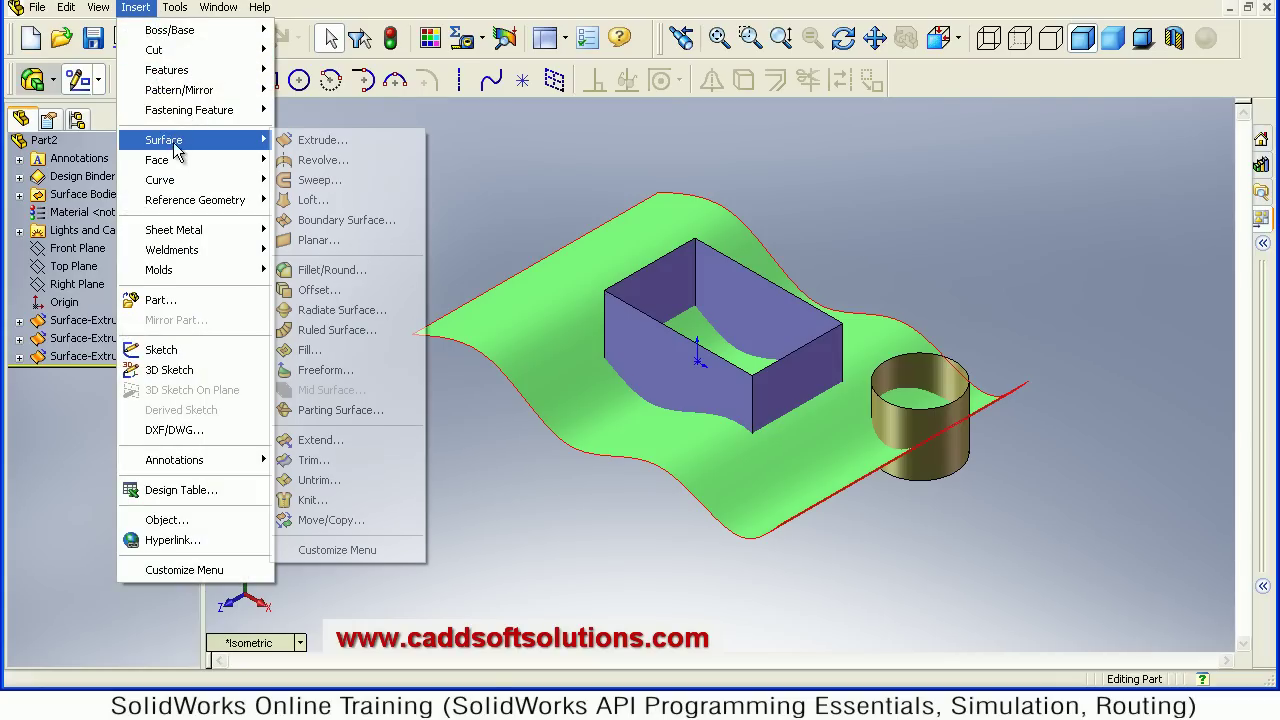
click(350, 459)
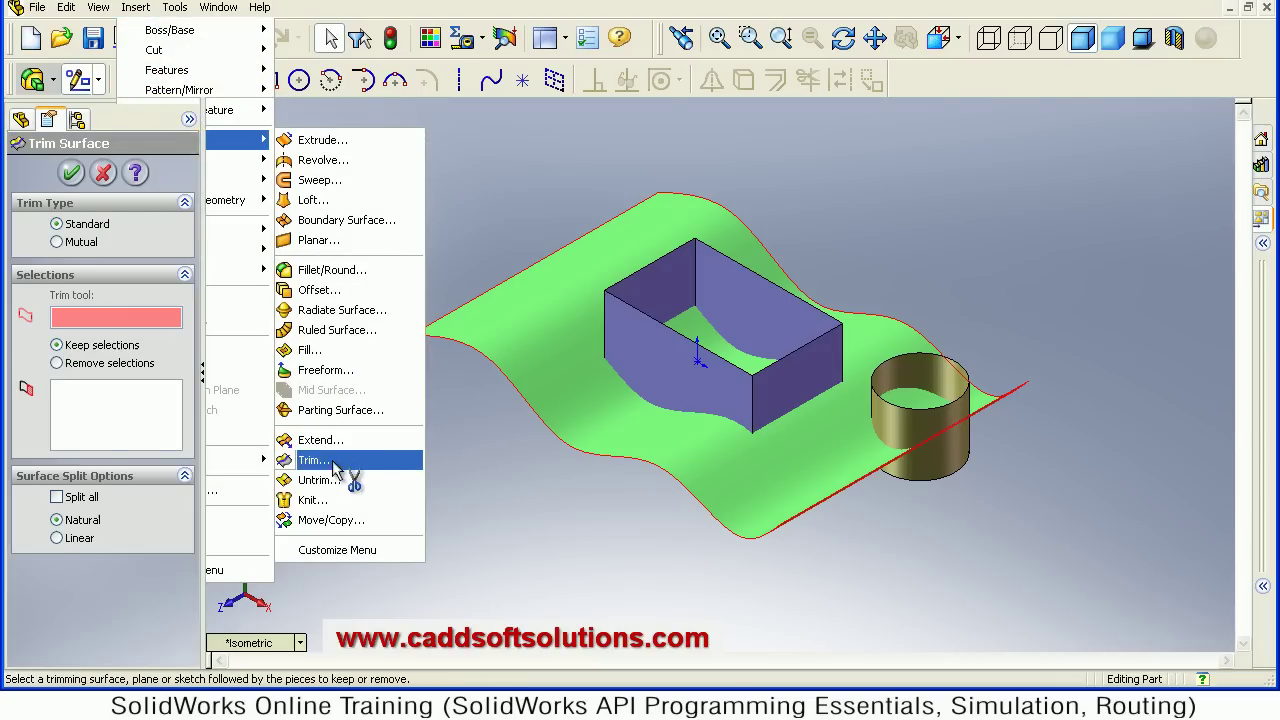
click(68, 249)
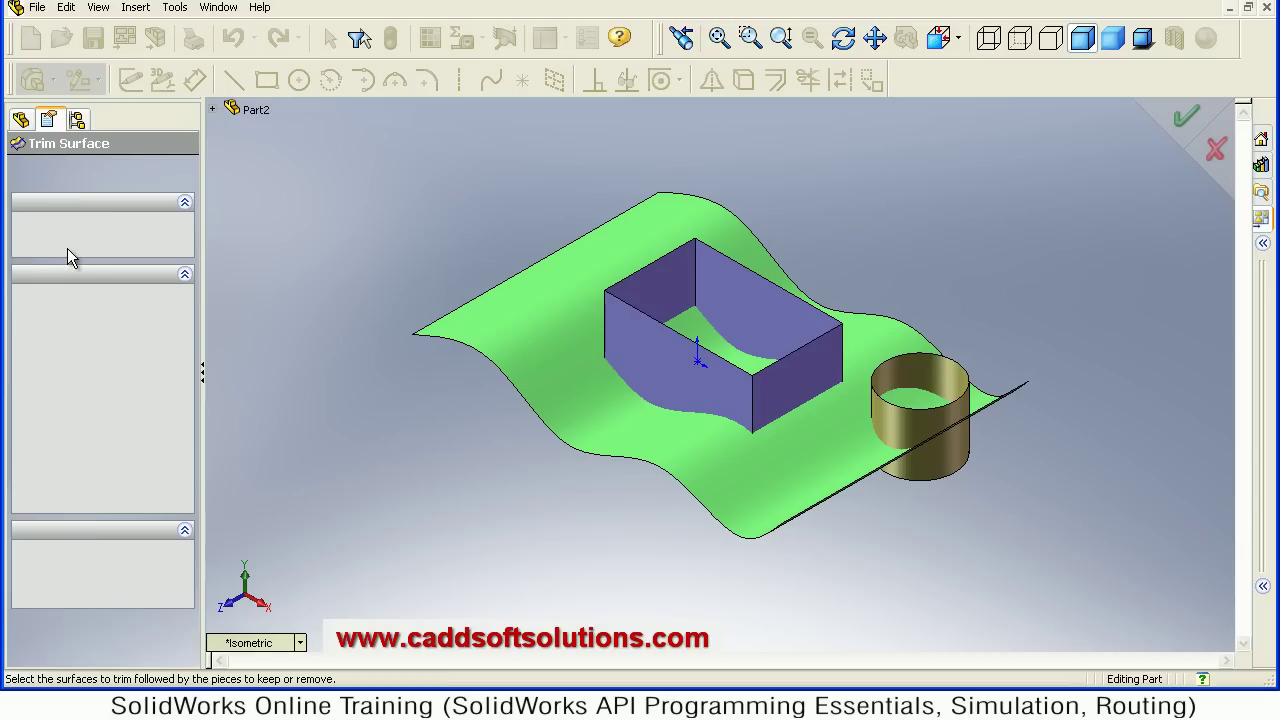
click(566, 394)
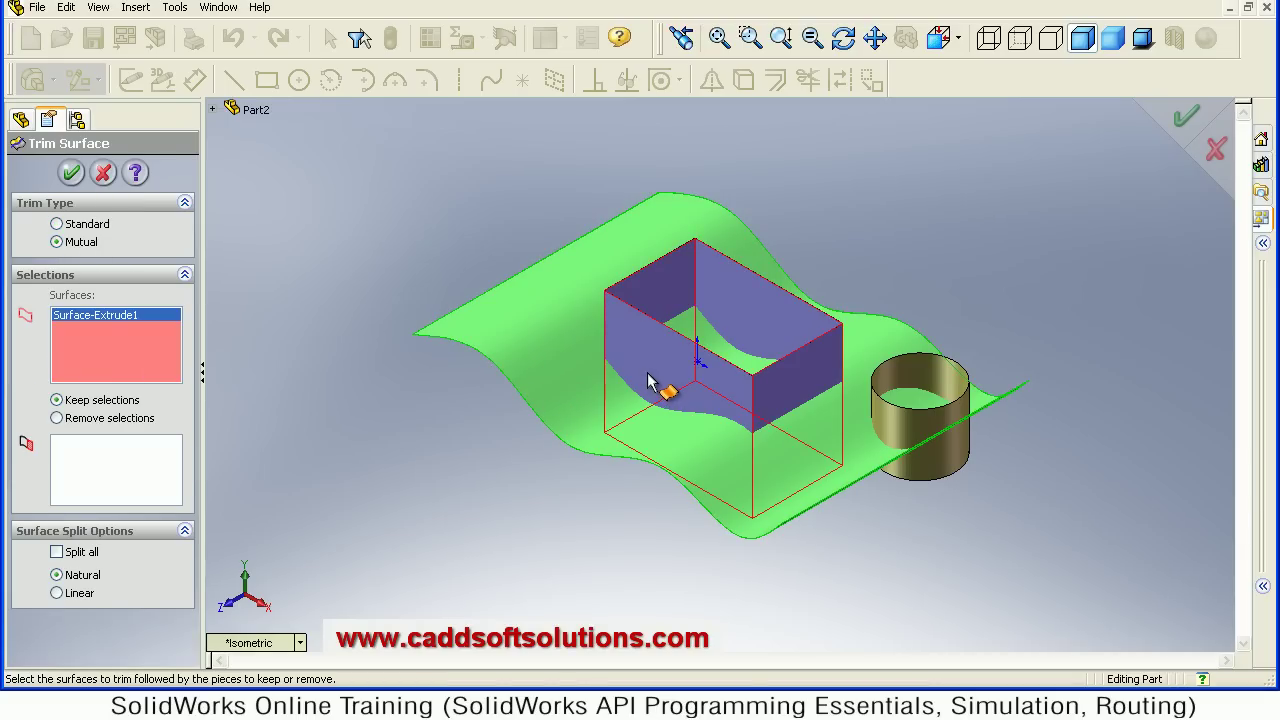
click(892, 440)
click(892, 440)
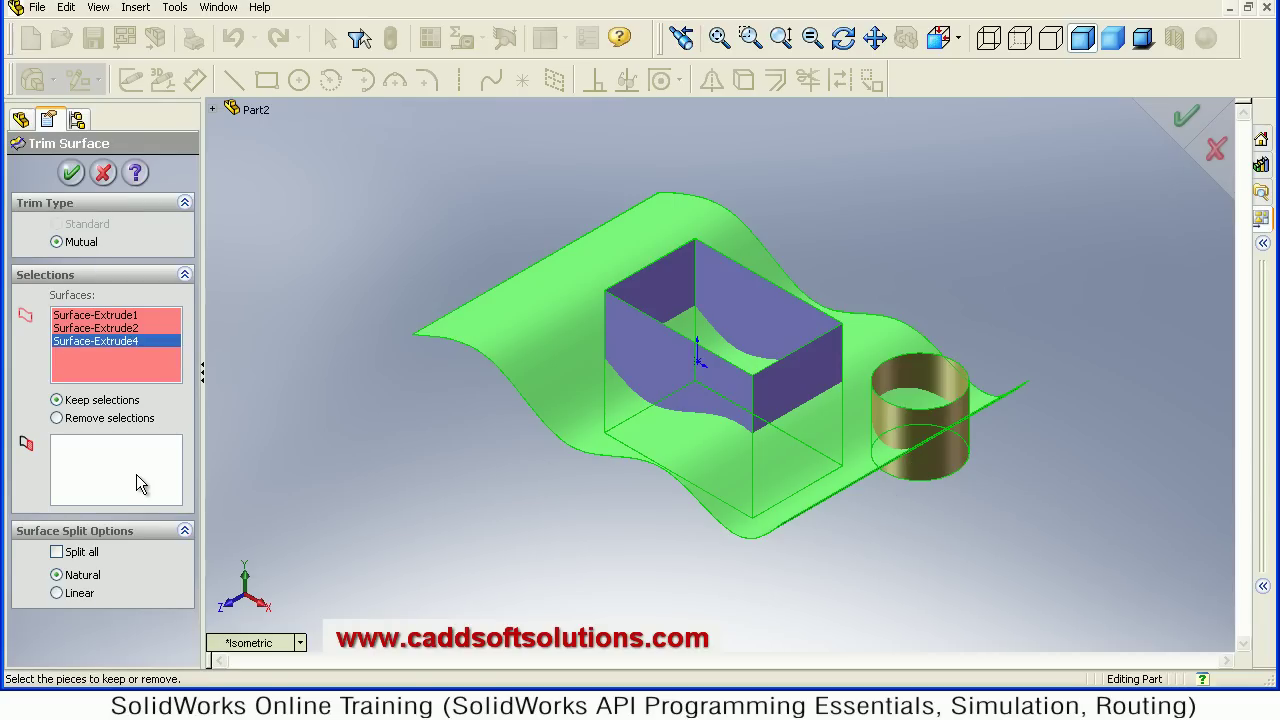
click(122, 471)
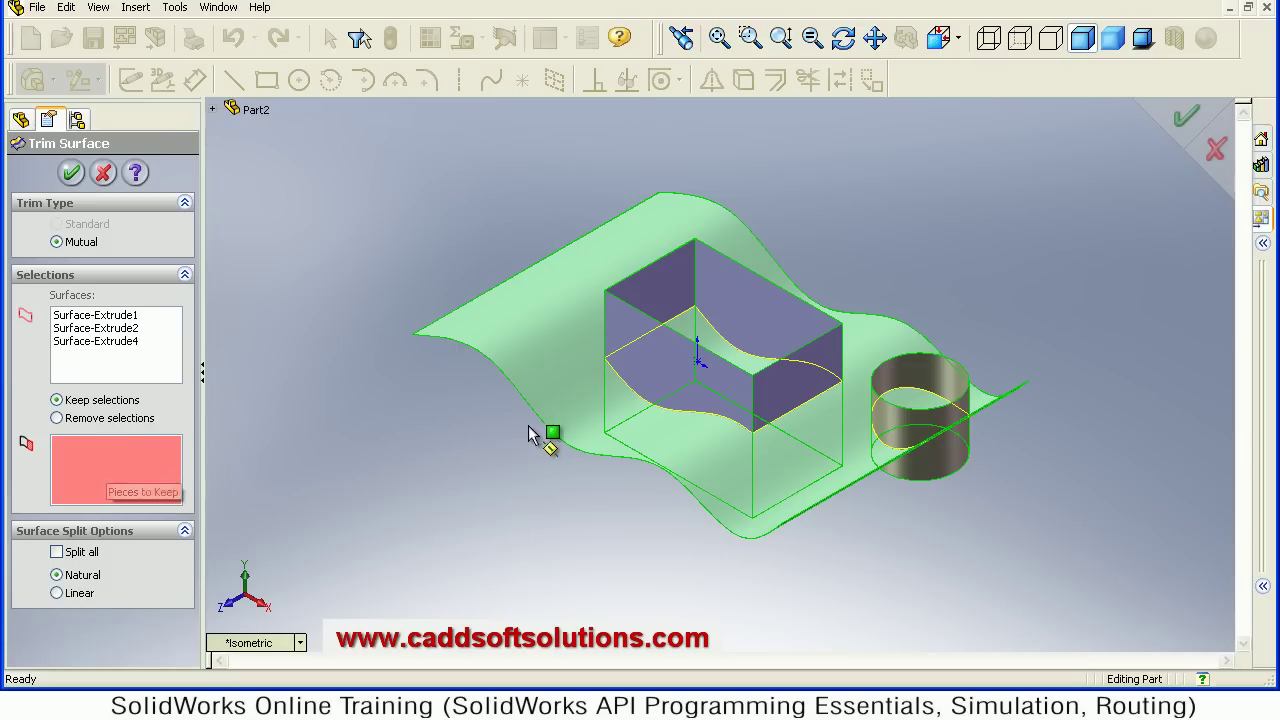
Step: Keep the outer wavy sheet, lower box walls and lower cylinder wall, then inspect Surface-Trim9
click(578, 397)
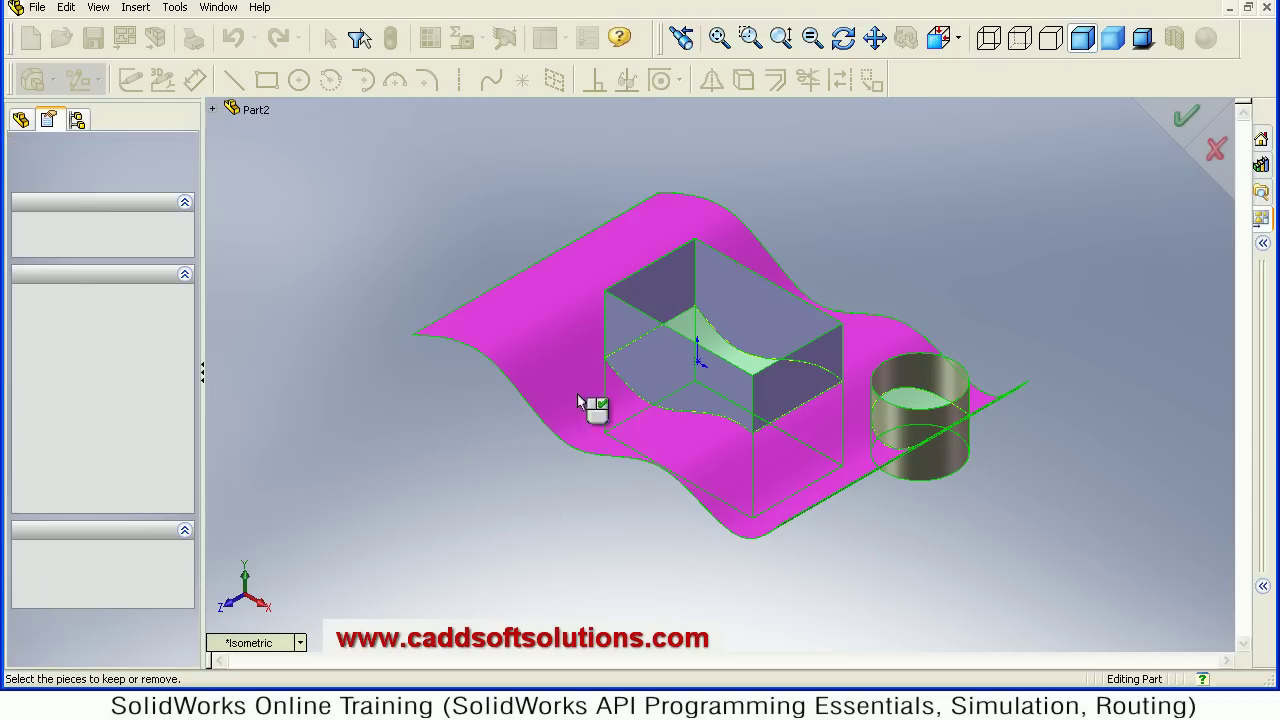
middle_drag(719, 405, 723, 469)
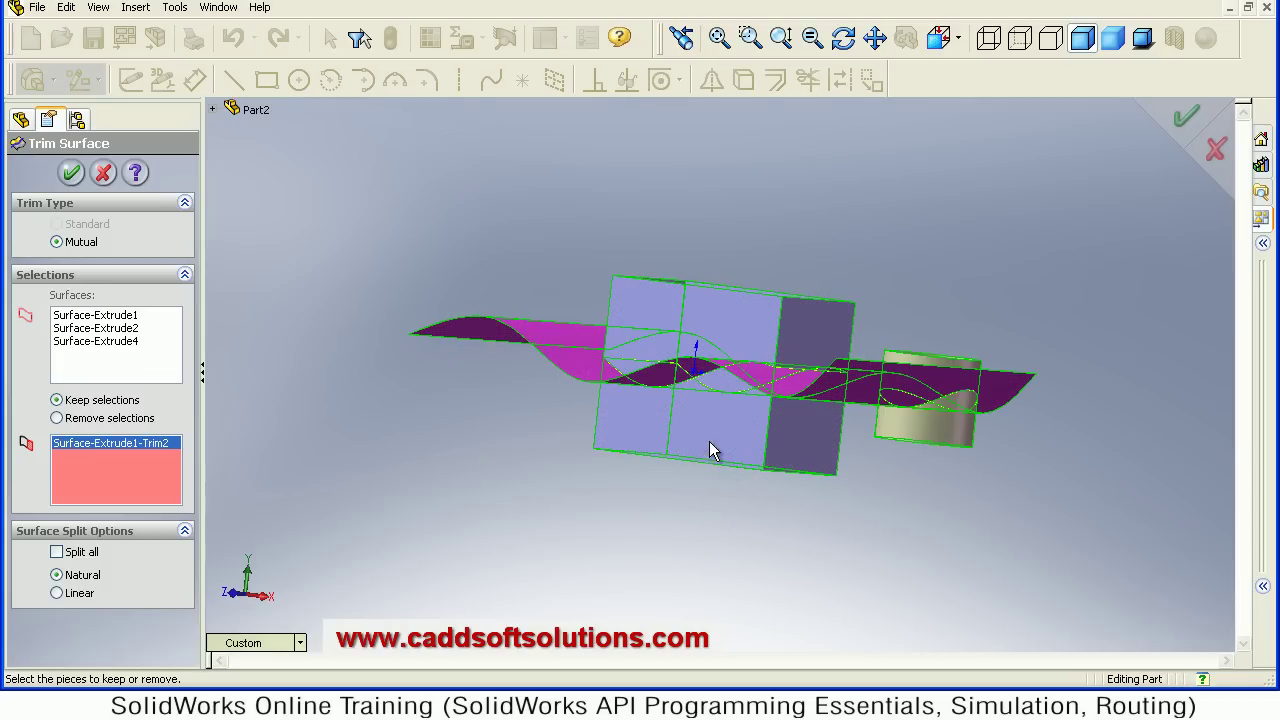
click(709, 440)
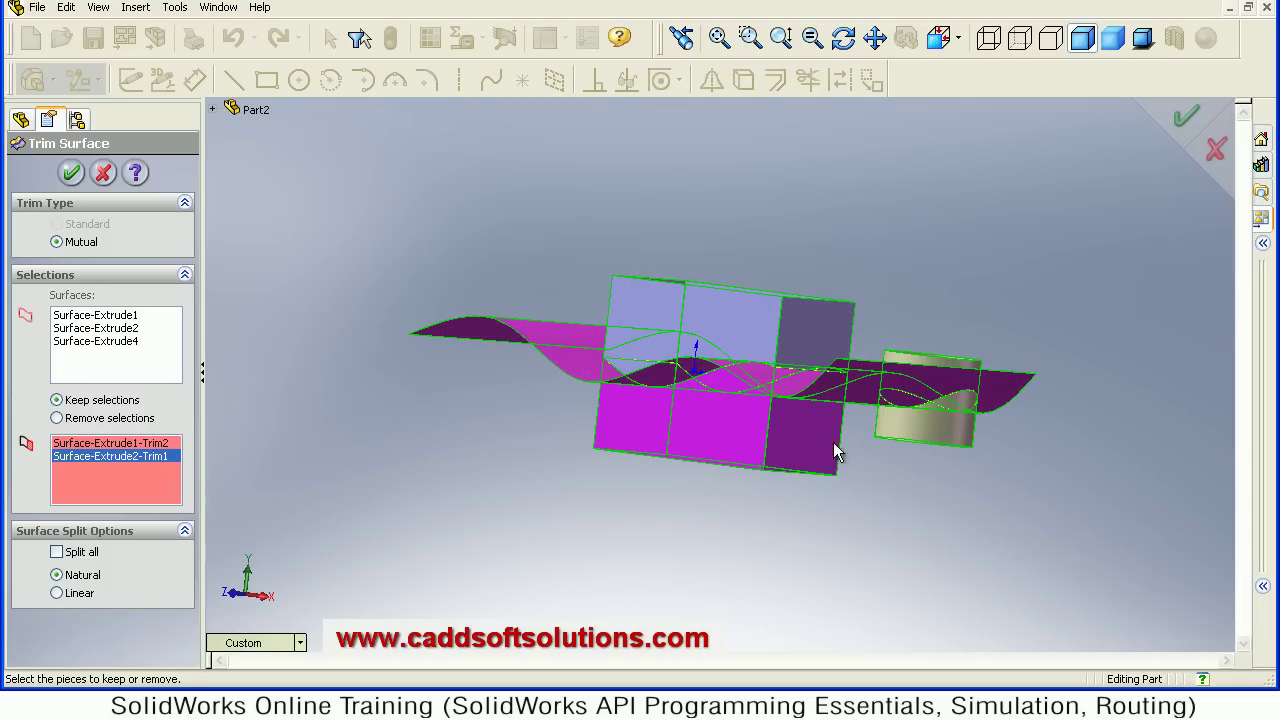
click(947, 428)
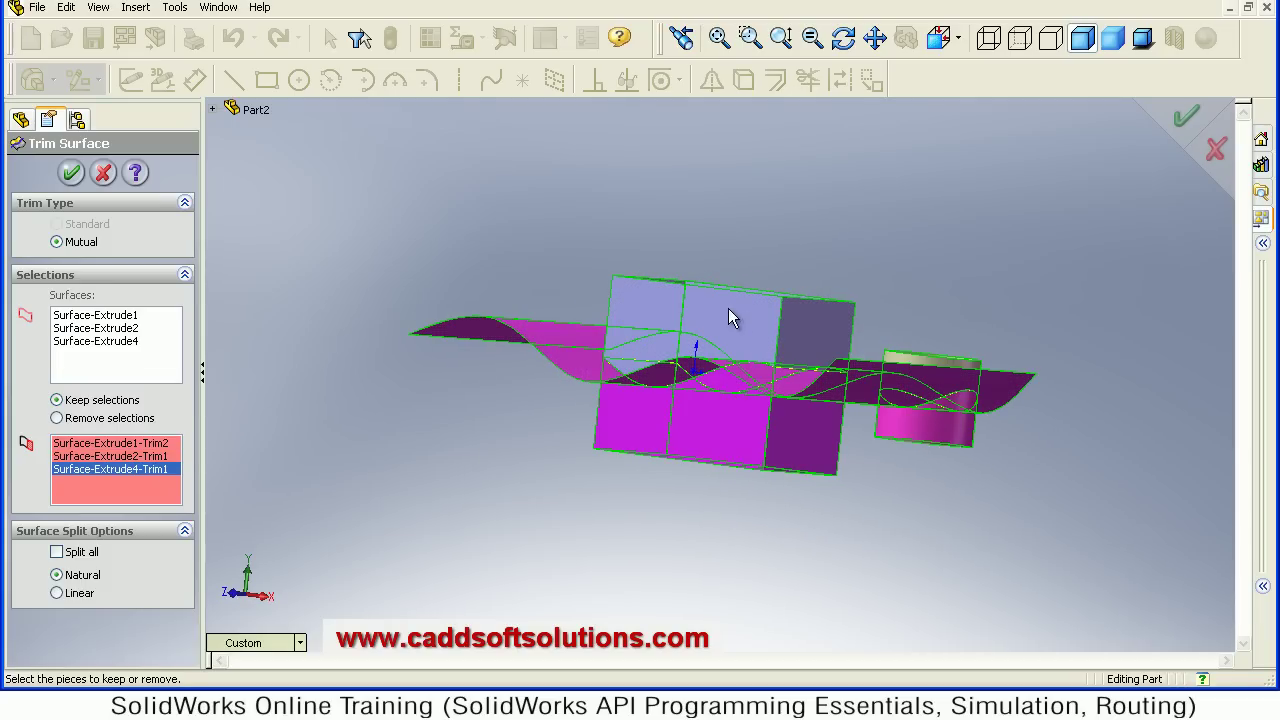
middle_drag(726, 421, 720, 466)
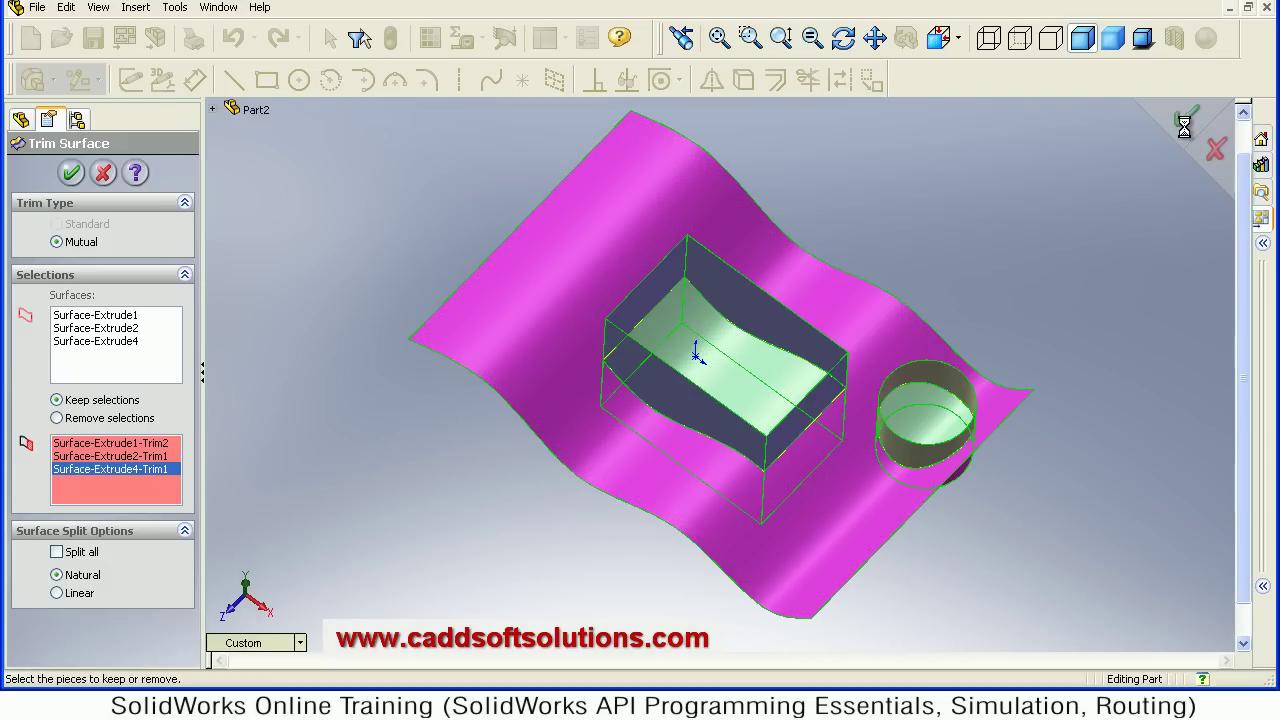
mouse_move(826, 338)
middle_down()
mouse_move(791, 400)
mouse_move(791, 377)
mouse_move(823, 354)
mouse_move(818, 328)
middle_up()
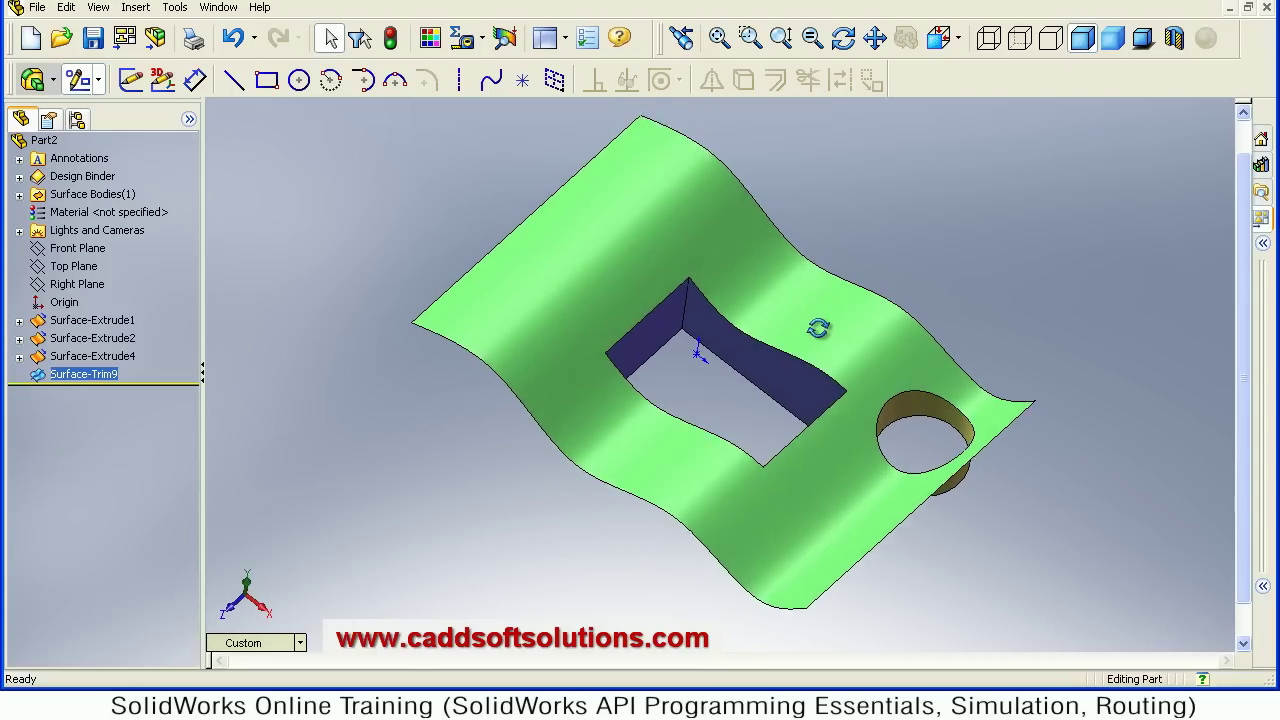
Step: Inspect the trimmed wavy sheet from a low angle, then set the standard Isometric view
scroll(833, 420, down, 2)
mouse_move(843, 423)
middle_down()
mouse_move(833, 309)
mouse_move(836, 409)
middle_up()
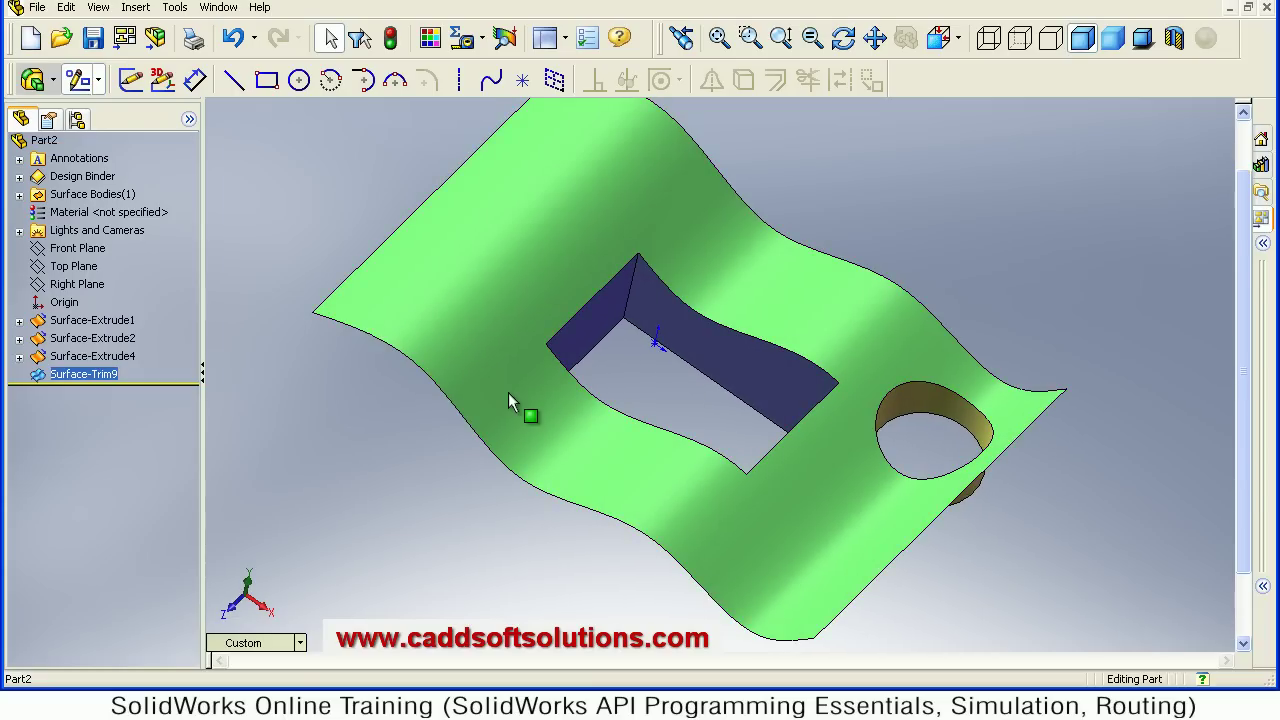
click(957, 40)
click(998, 186)
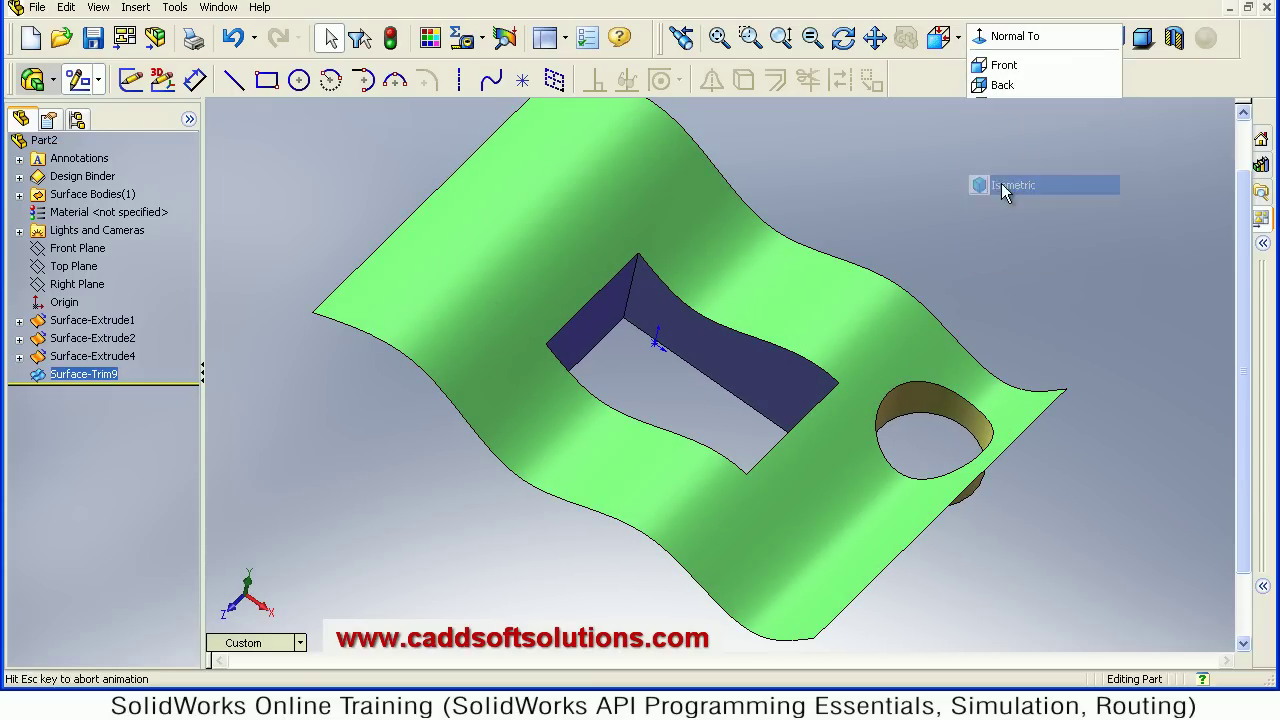
scroll(716, 318, down, 2)
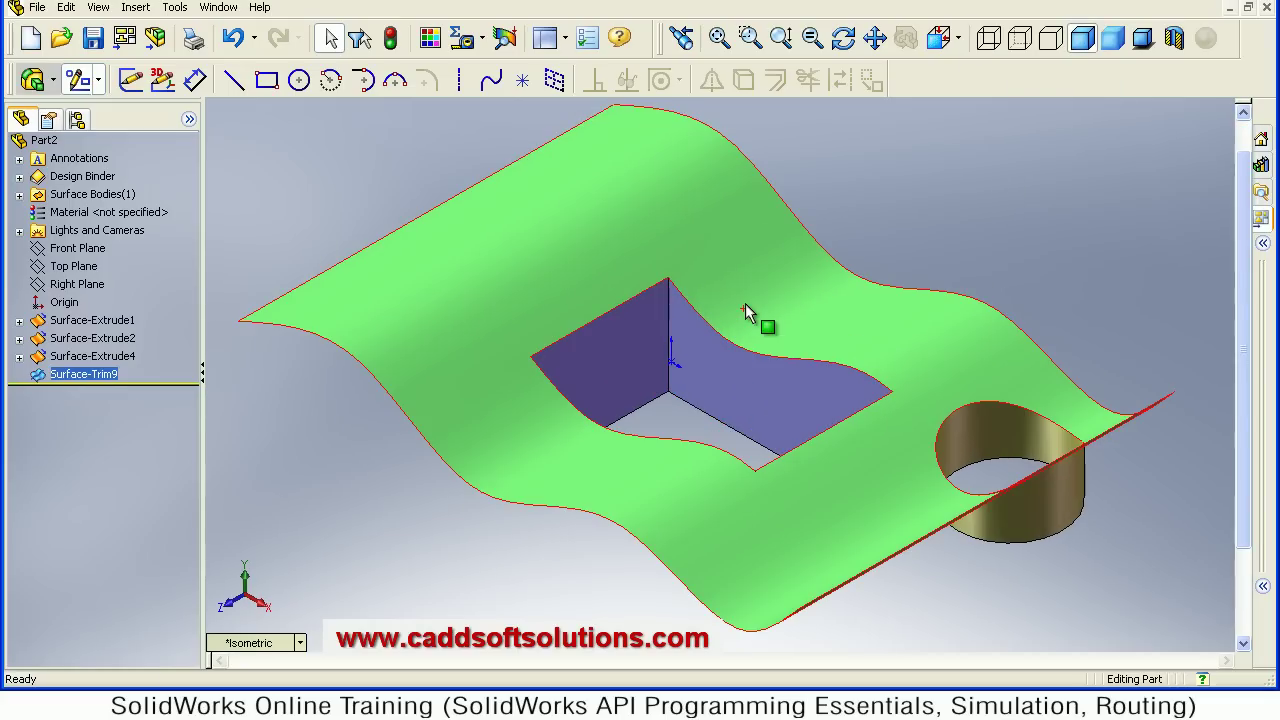